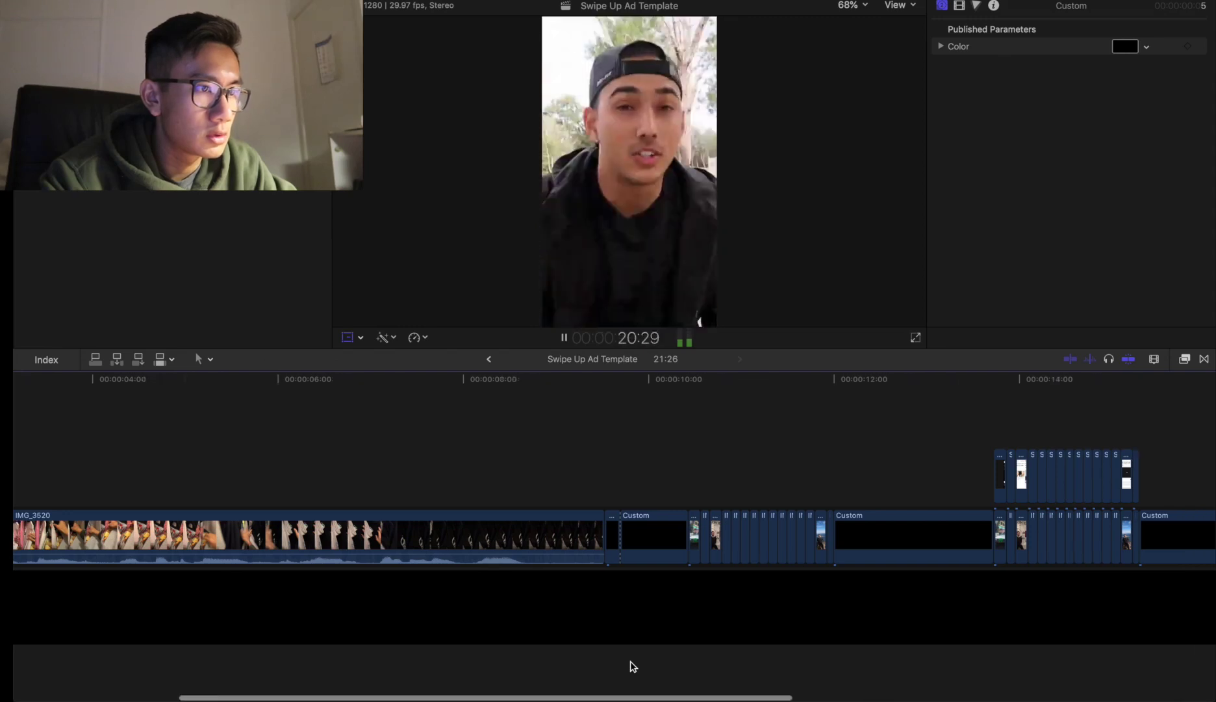
# Step: Play the opening IMG_3520 clip from the start of the project to review its footage
pyautogui.hscroll(1, 630, 666)
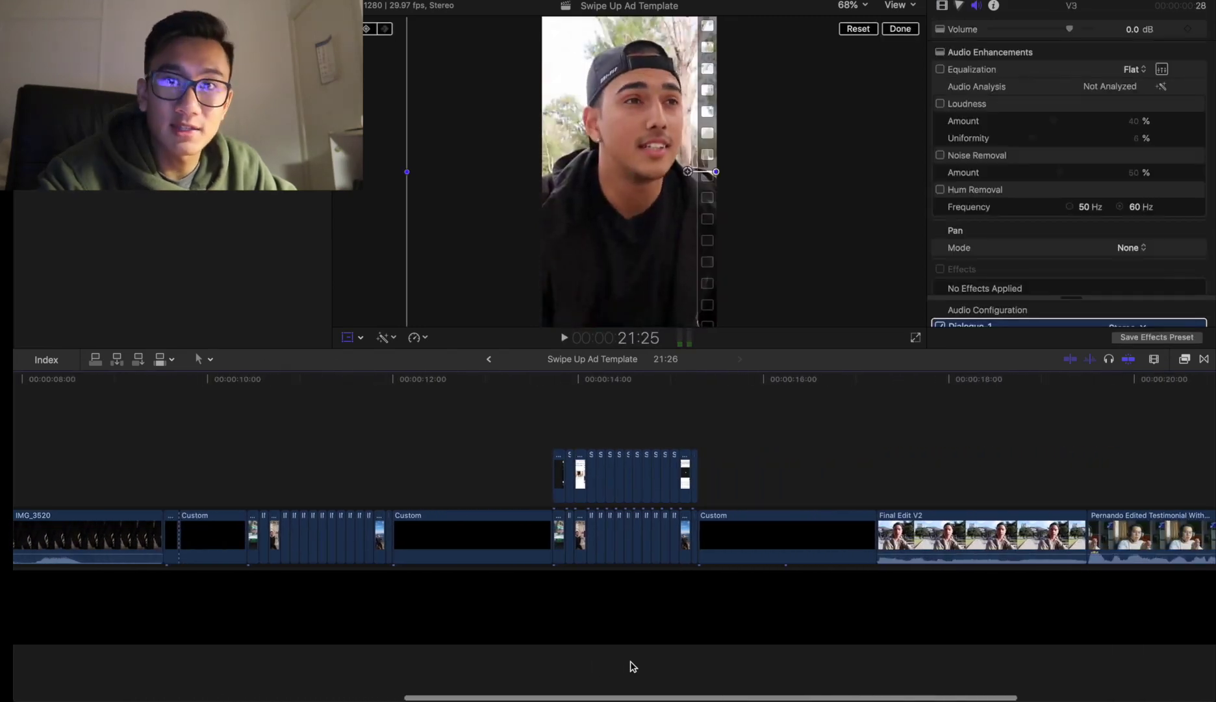
pyautogui.hscroll(-10, 632, 666)
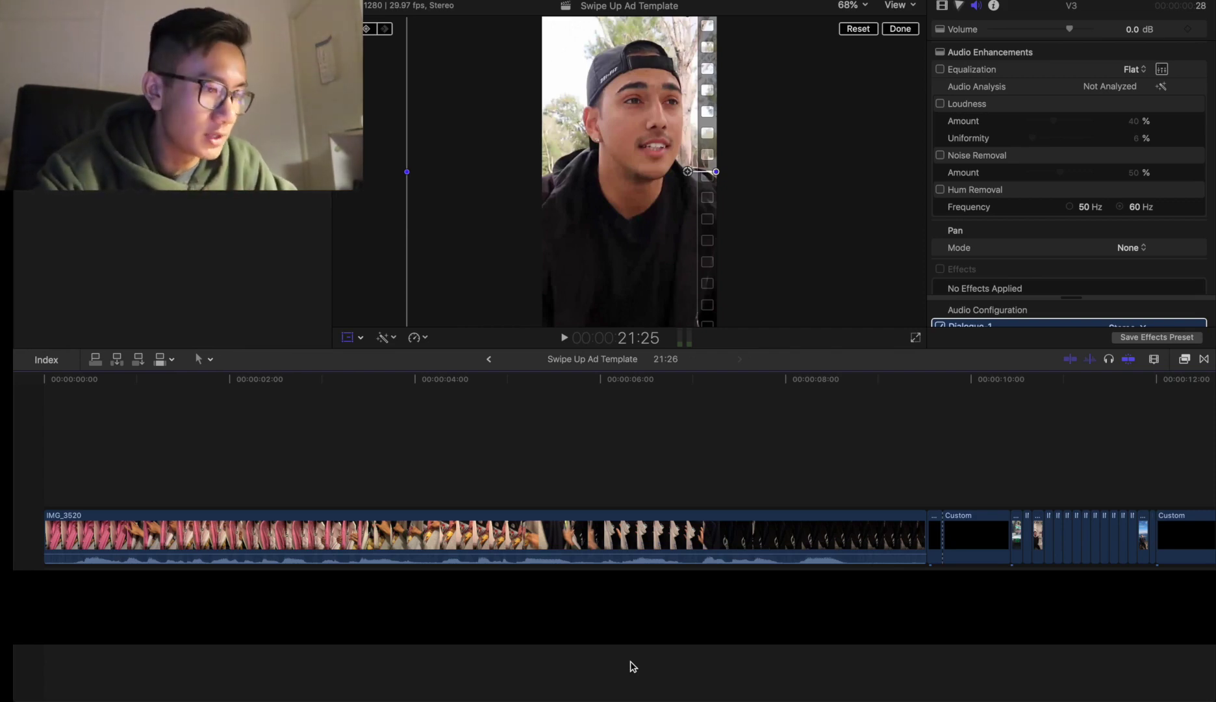
pyautogui.press('Home')
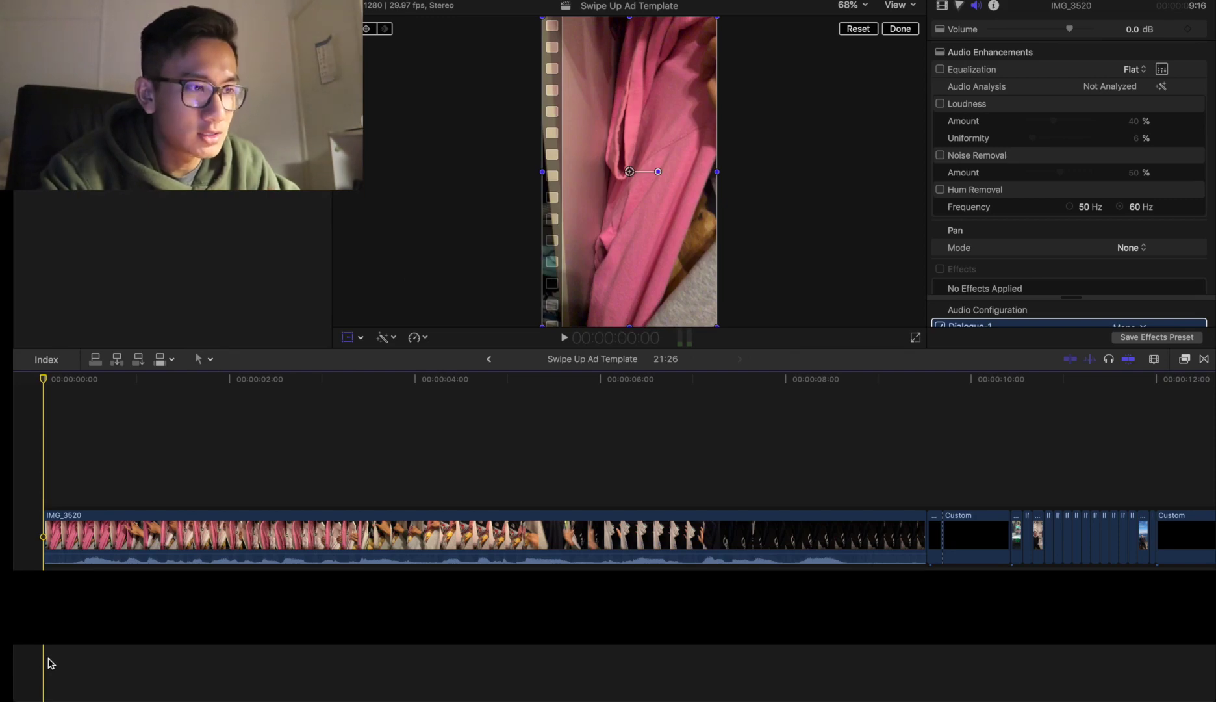
pyautogui.press('space')
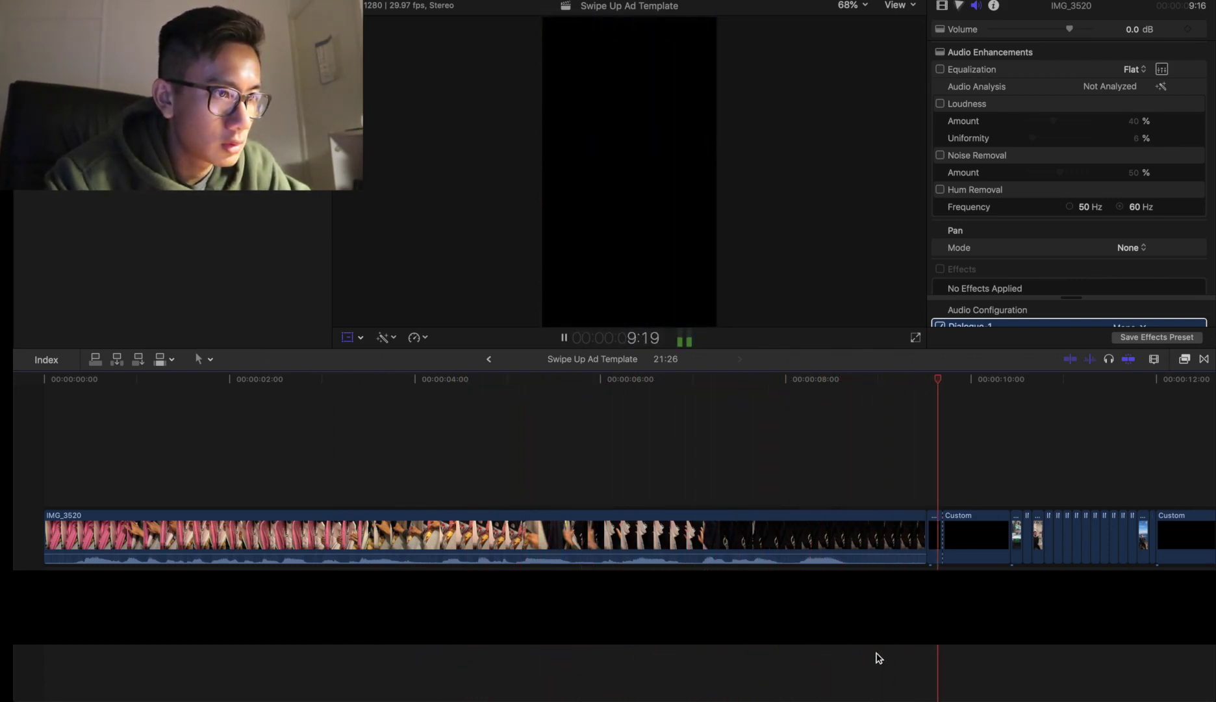
pyautogui.press('space')
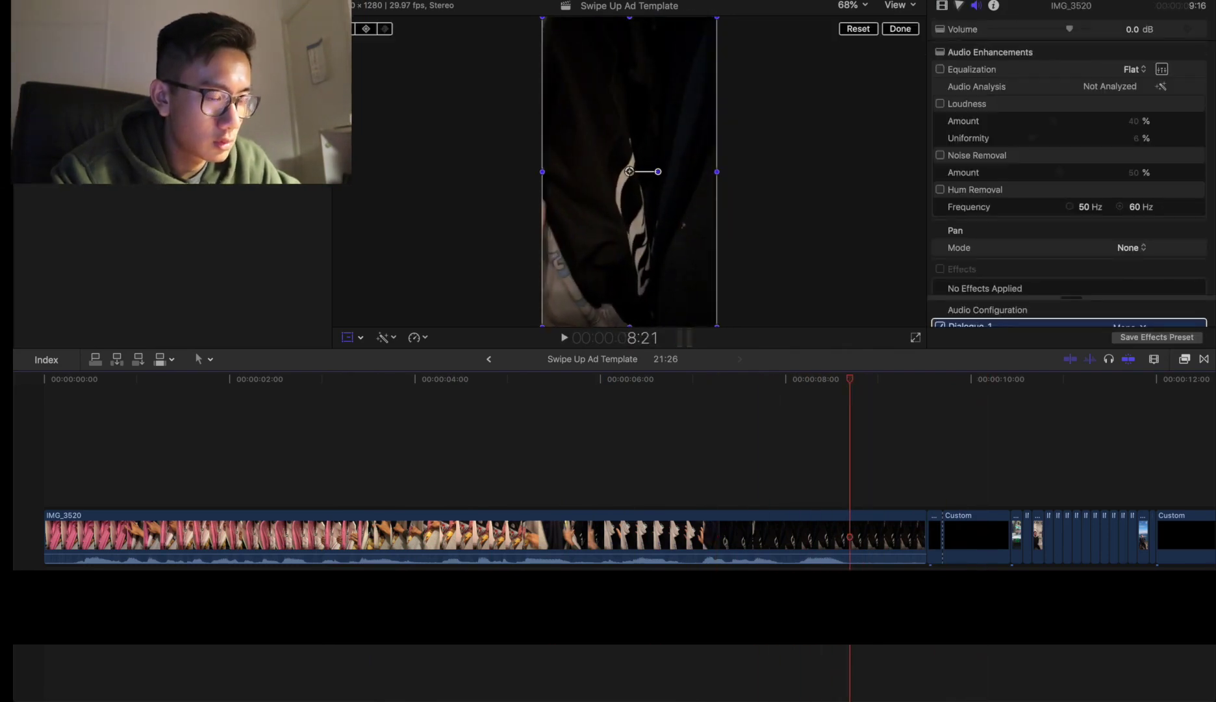
# Step: Cut IMG_3520 at about 8:21 and delete its tail together with the short black pieces before the first long Custom clip
pyautogui.press('space')
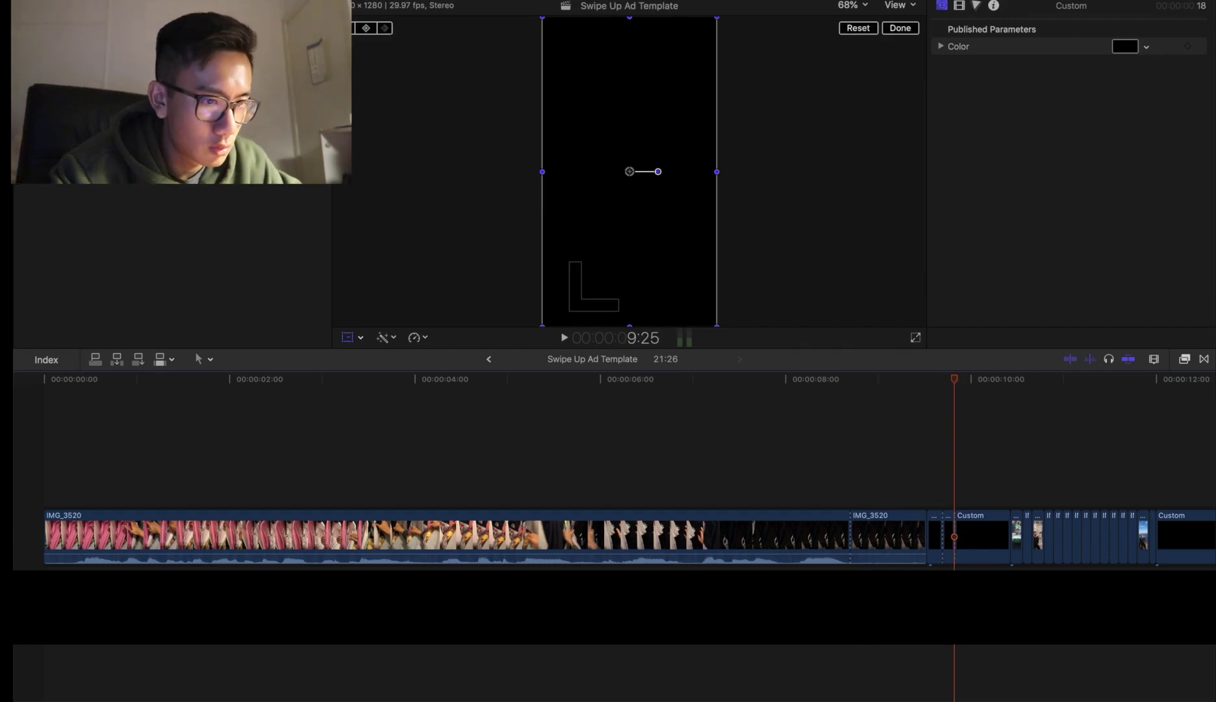
pyautogui.press('super+z')
pyautogui.press('super+z')
pyautogui.press('shift+super+z')
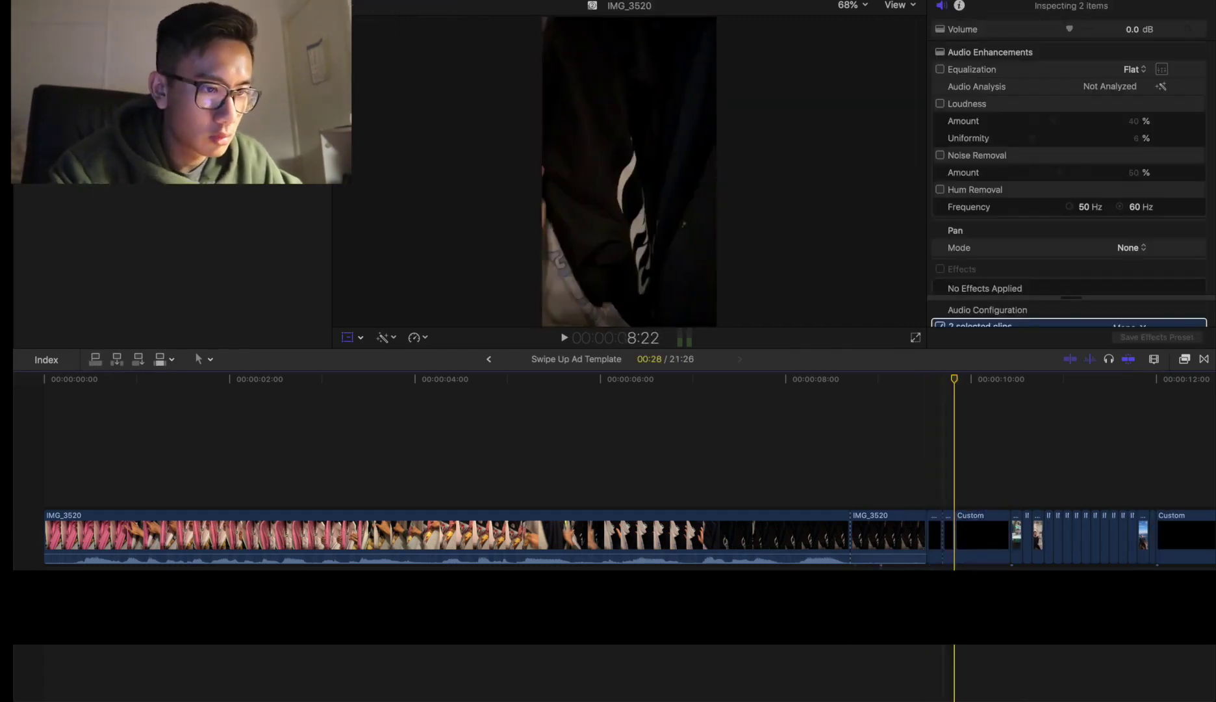
pyautogui.press('Delete')
pyautogui.click(1046, 564)
pyautogui.press('super+c')
pyautogui.click(848, 498)
pyautogui.press('super+v')
pyautogui.moveTo(1007, 537); pyautogui.dragTo(912, 536)
# Step: Split IMG_3520 at frame 11 and delete the part before the cut
pyautogui.click(79, 463)
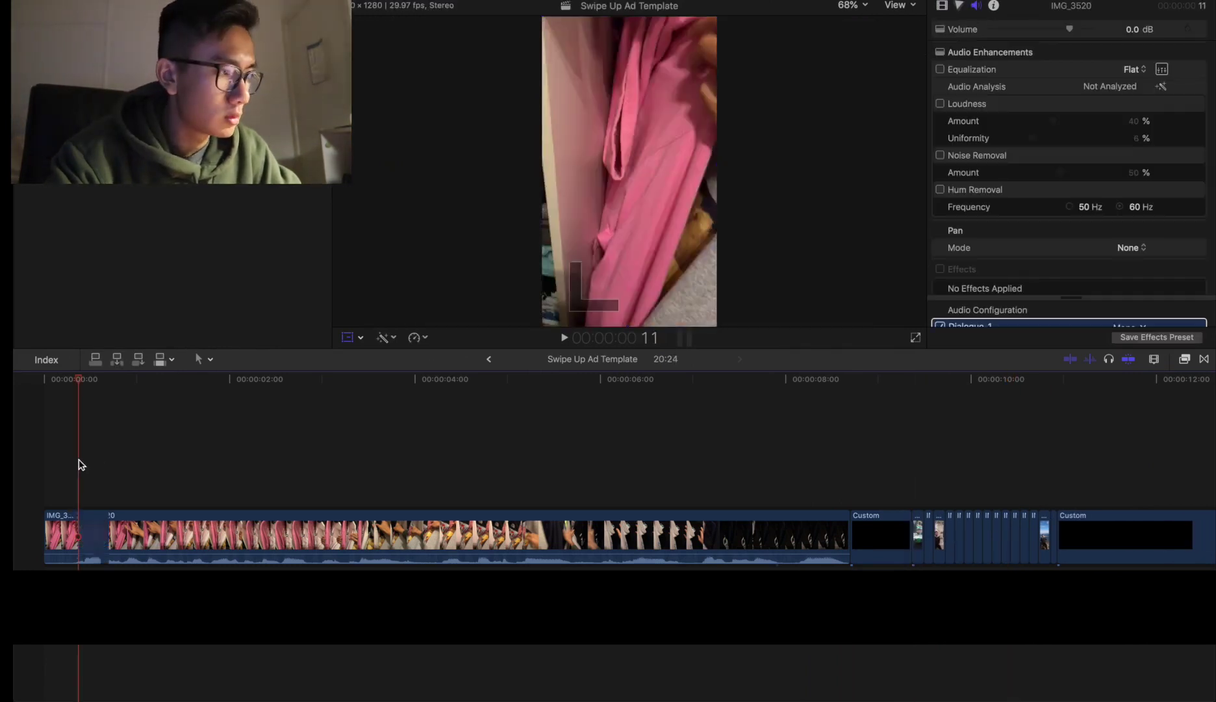
pyautogui.press('super+b')
pyautogui.press('Delete')
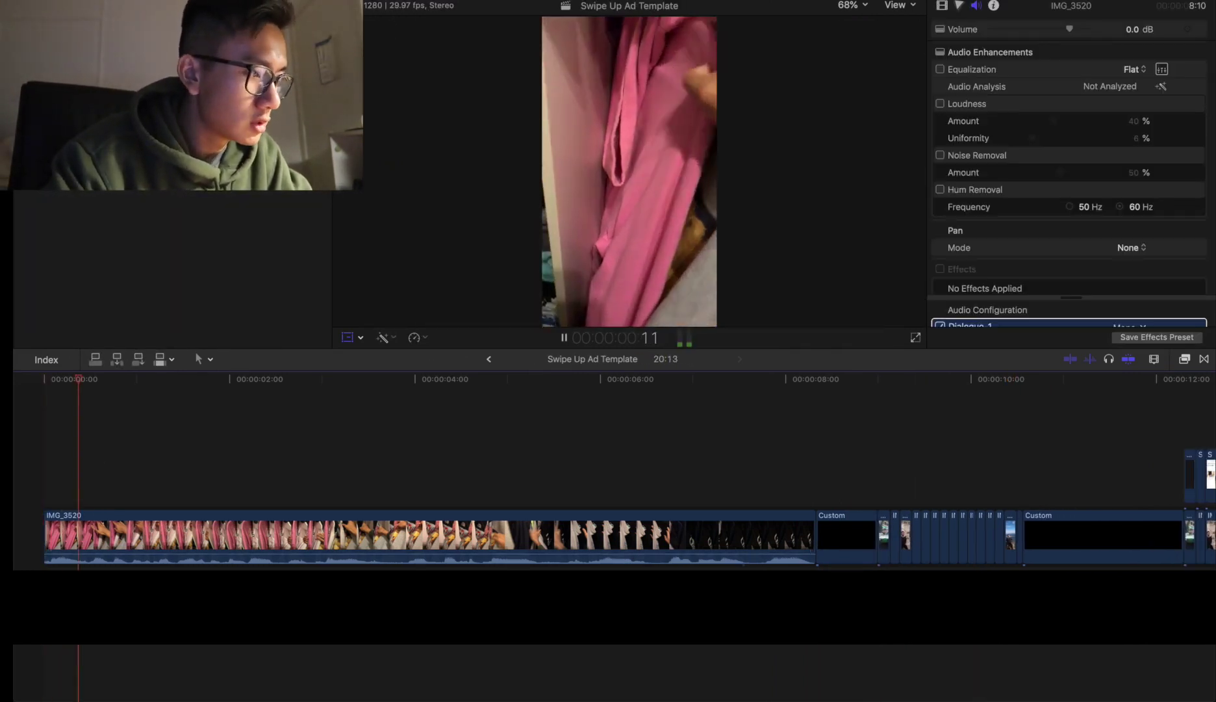
# Step: Blade IMG_3520 into many short segments of uneven length along its whole duration
pyautogui.press('space')
pyautogui.press('super+equal')
pyautogui.press('super+equal')
pyautogui.press('b')
pyautogui.click(69, 546)
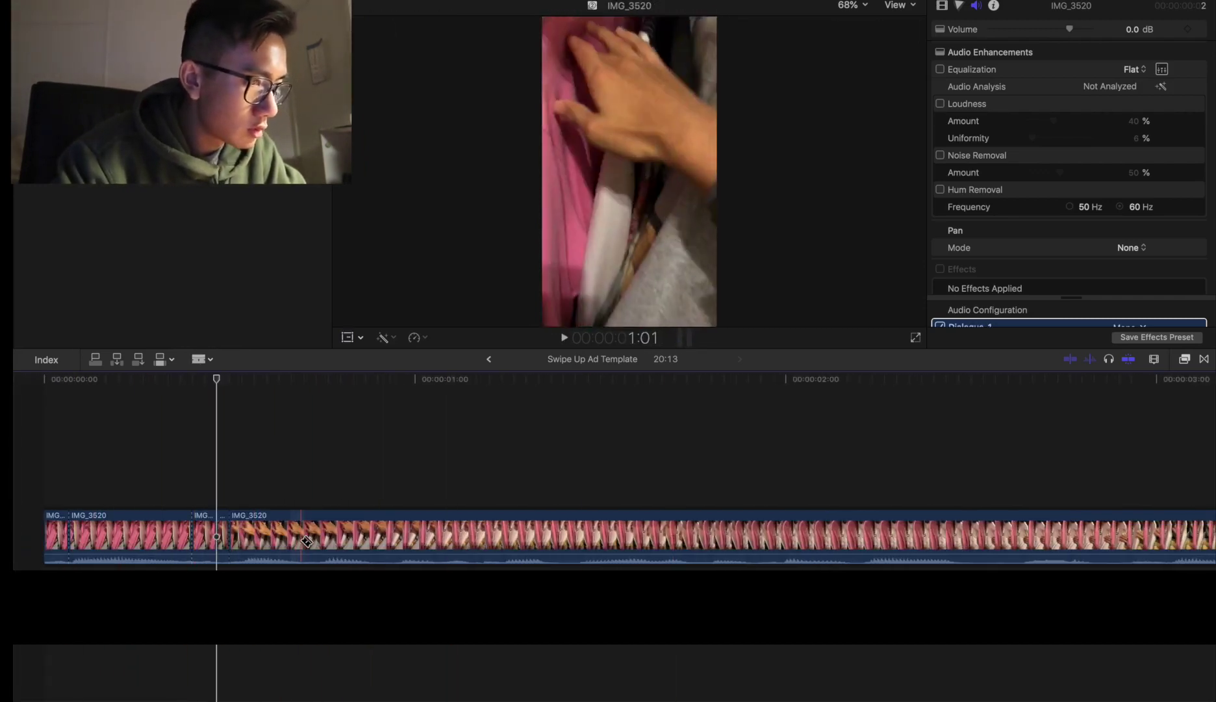
pyautogui.hscroll(15, 929, 535)
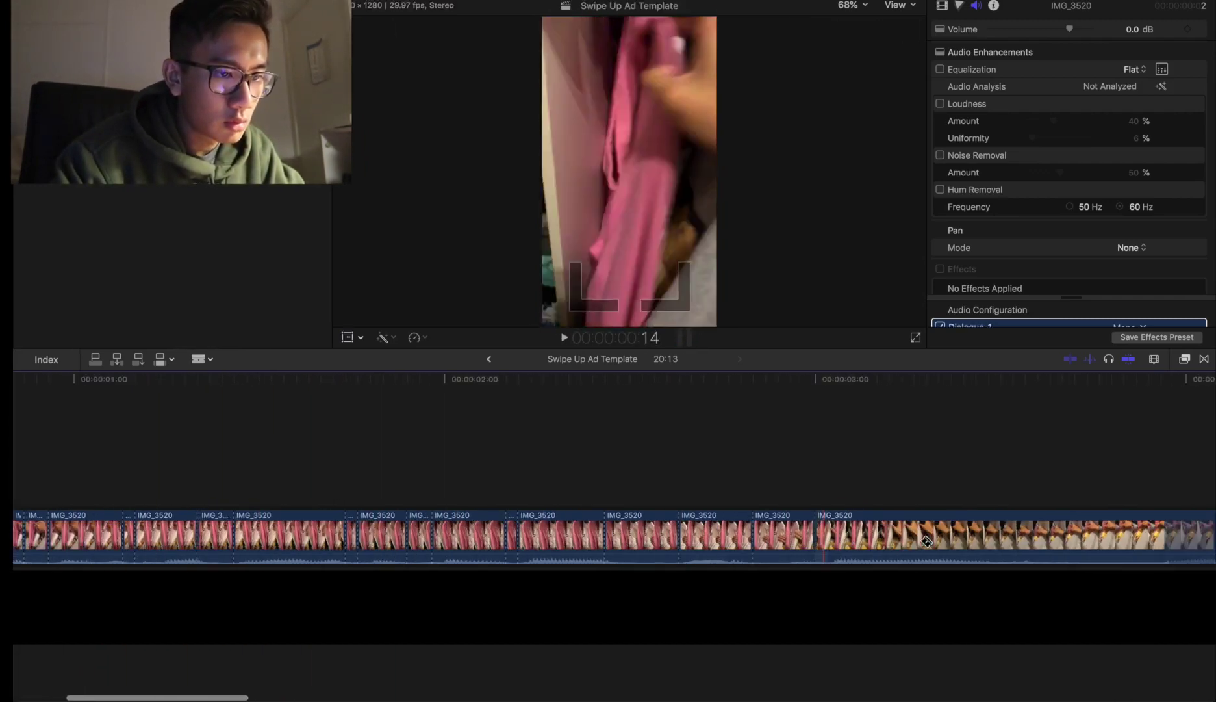
pyautogui.click(896, 545)
pyautogui.hscroll(10, 936, 539)
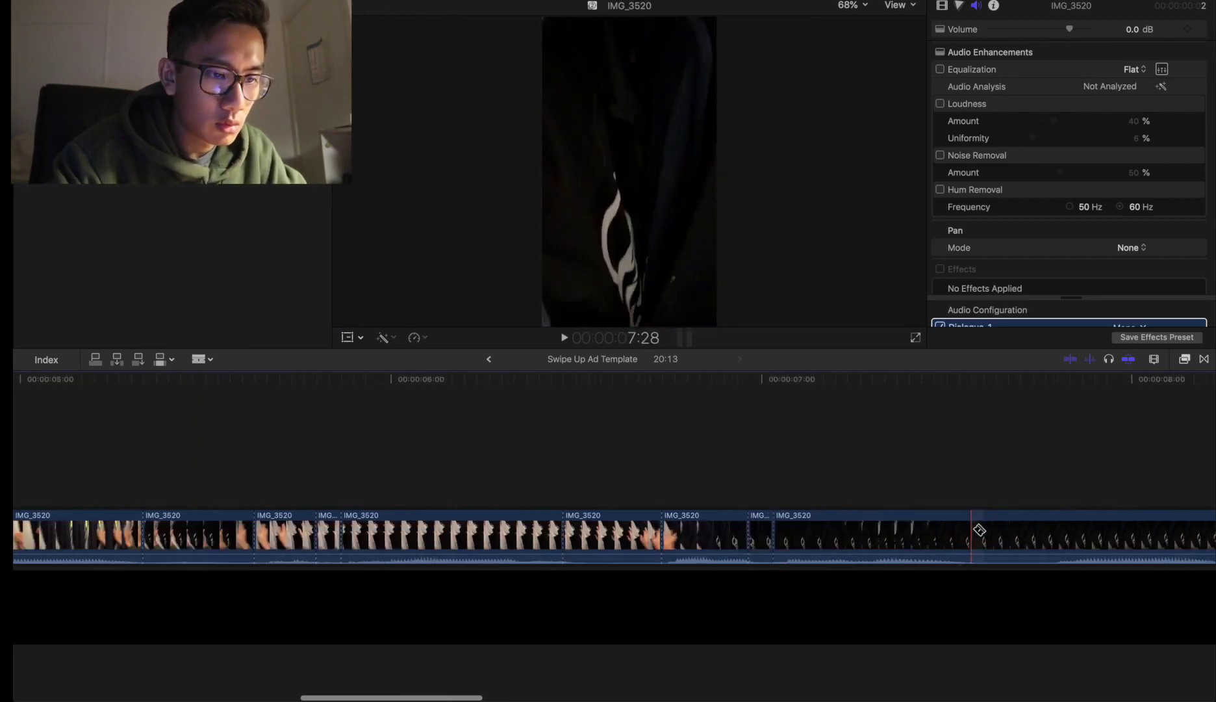
pyautogui.click(977, 530)
# Step: Try deleting scattered short segments of IMG_3520 throughout the opening to create fast jump cuts
pyautogui.hscroll(-20, 503, 546)
pyautogui.press('a')
pyautogui.click(207, 536)
pyautogui.press('Delete')
pyautogui.click(260, 537)
pyautogui.press('Delete')
pyautogui.click(316, 537)
pyautogui.press('Delete')
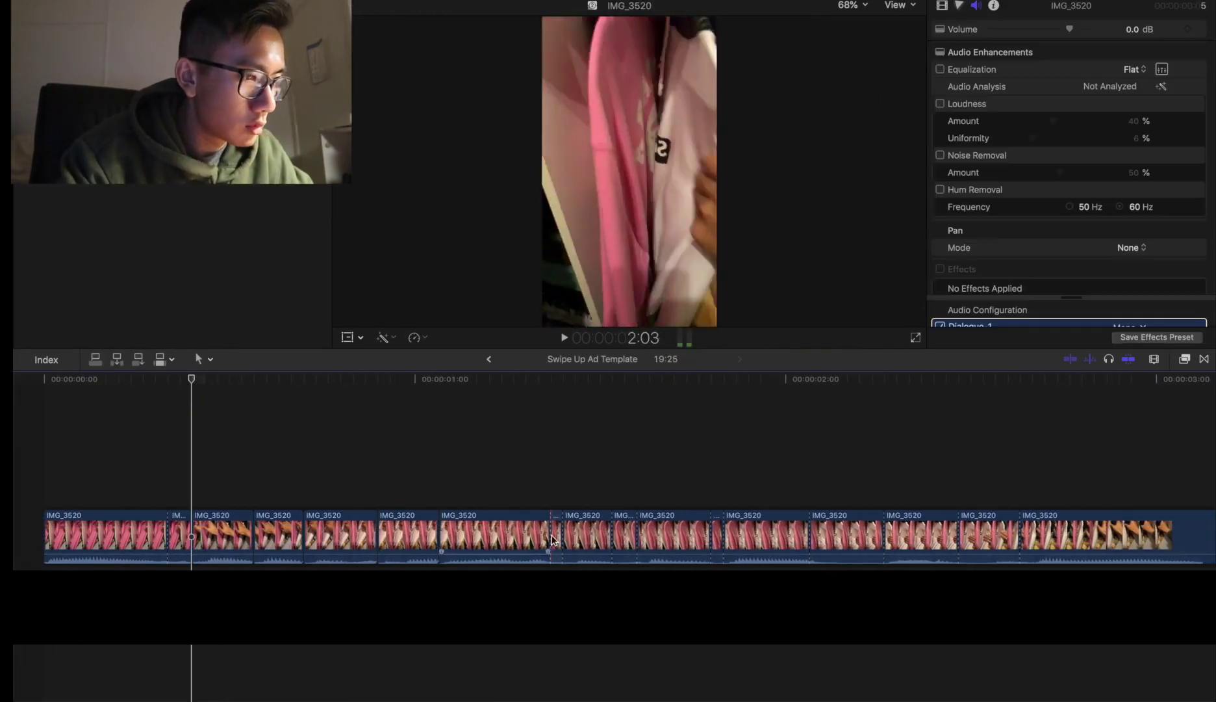
pyautogui.click(797, 536)
pyautogui.press('Delete')
pyautogui.hscroll(12, 864, 536)
pyautogui.click(1022, 537)
pyautogui.press('Delete')
pyautogui.hscroll(8, 1002, 540)
pyautogui.click(829, 540)
pyautogui.press('Delete')
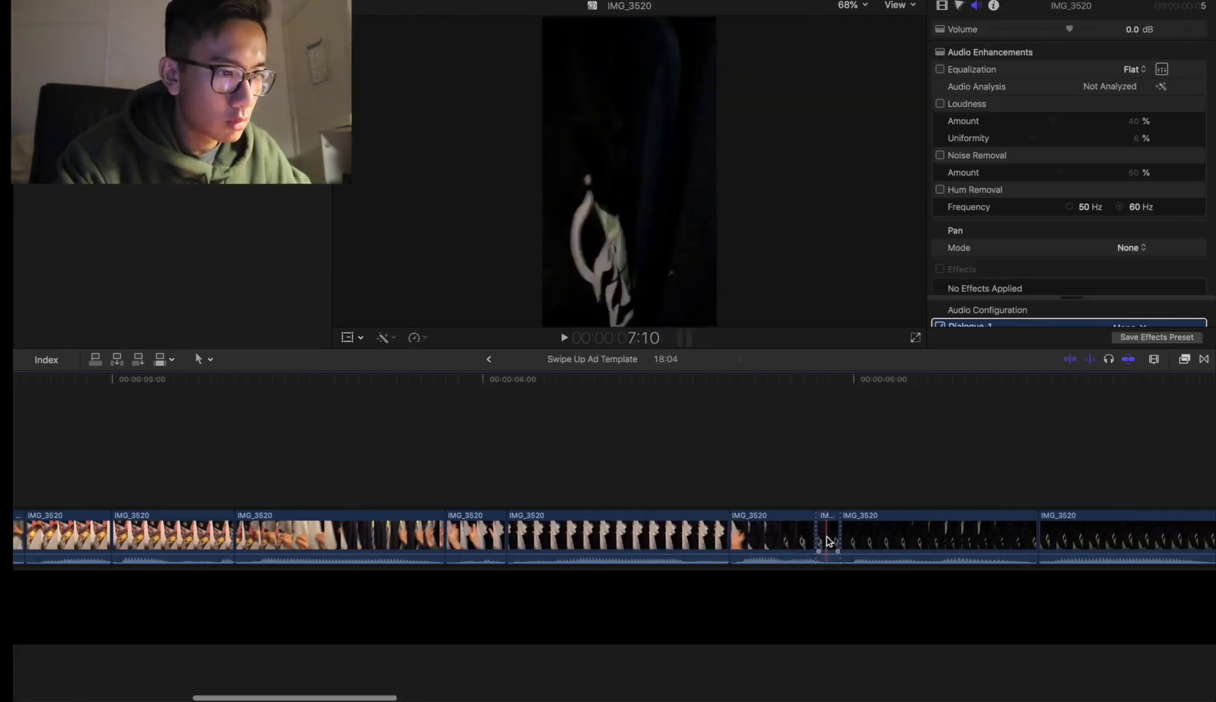
# Step: Play back the shortened IMG_3520 segments from the start of the timeline
pyautogui.hscroll(4, 806, 541)
pyautogui.hscroll(-15, 787, 540)
pyautogui.hscroll(-10, 788, 541)
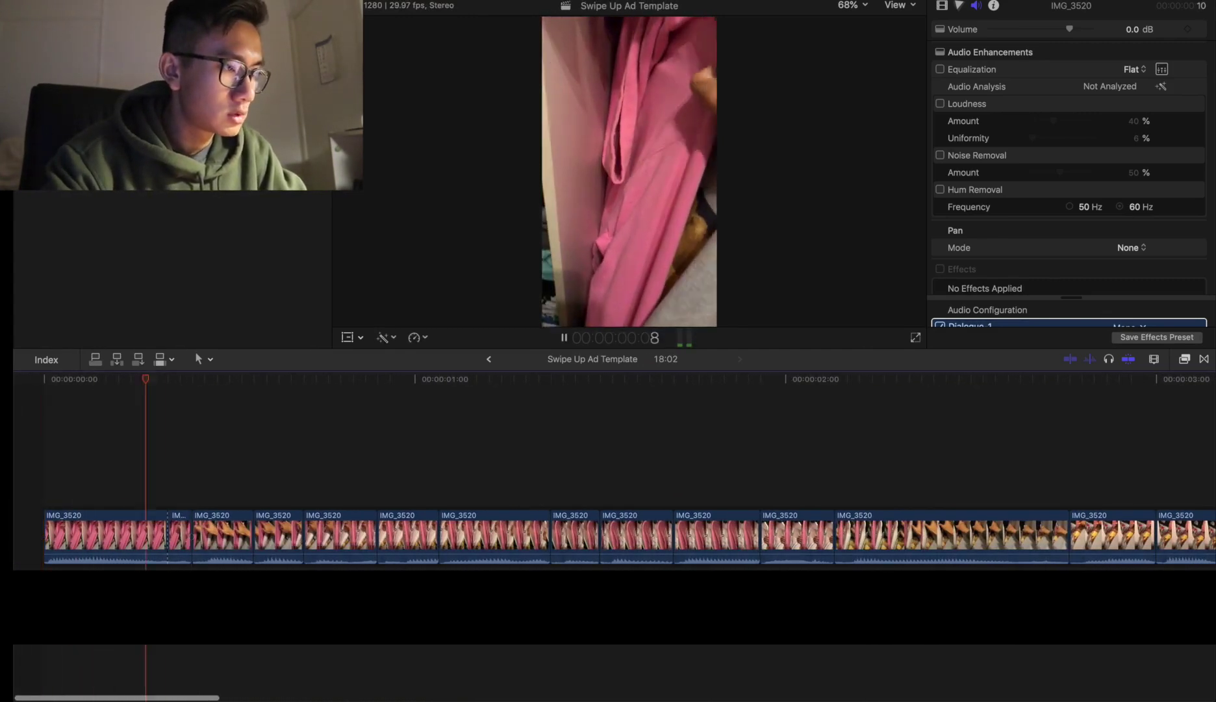
pyautogui.hscroll(3, 614, 537)
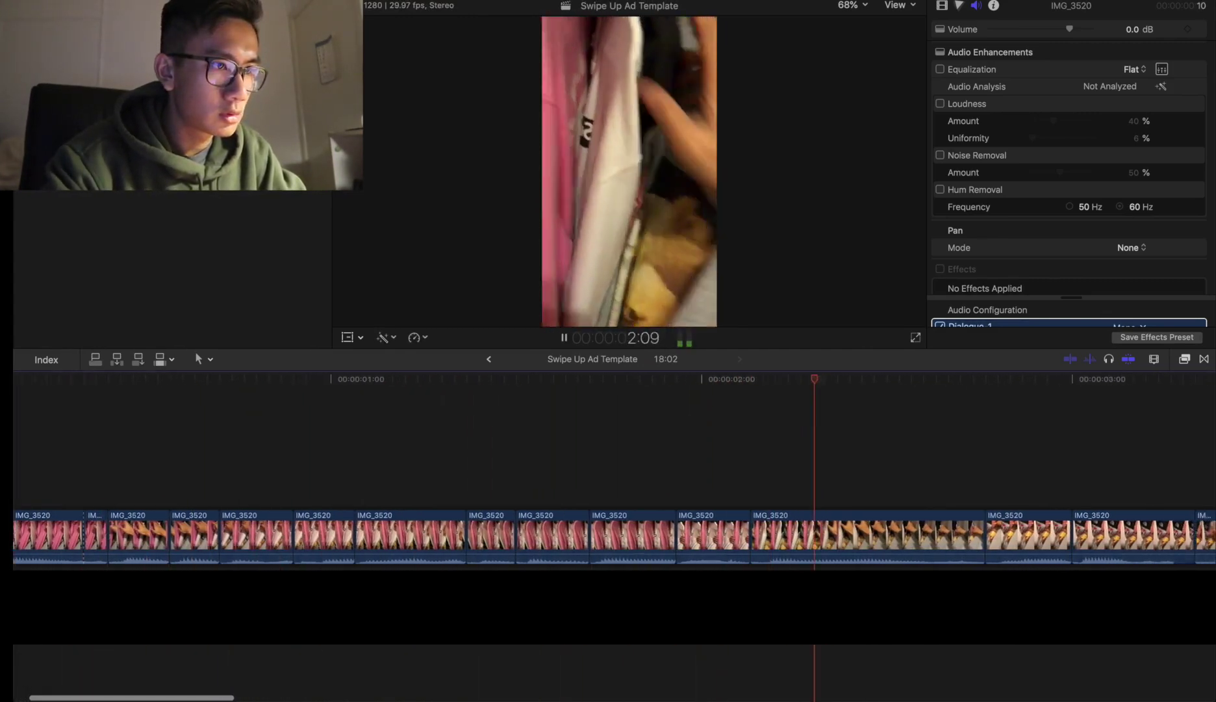
pyautogui.hscroll(10, 614, 536)
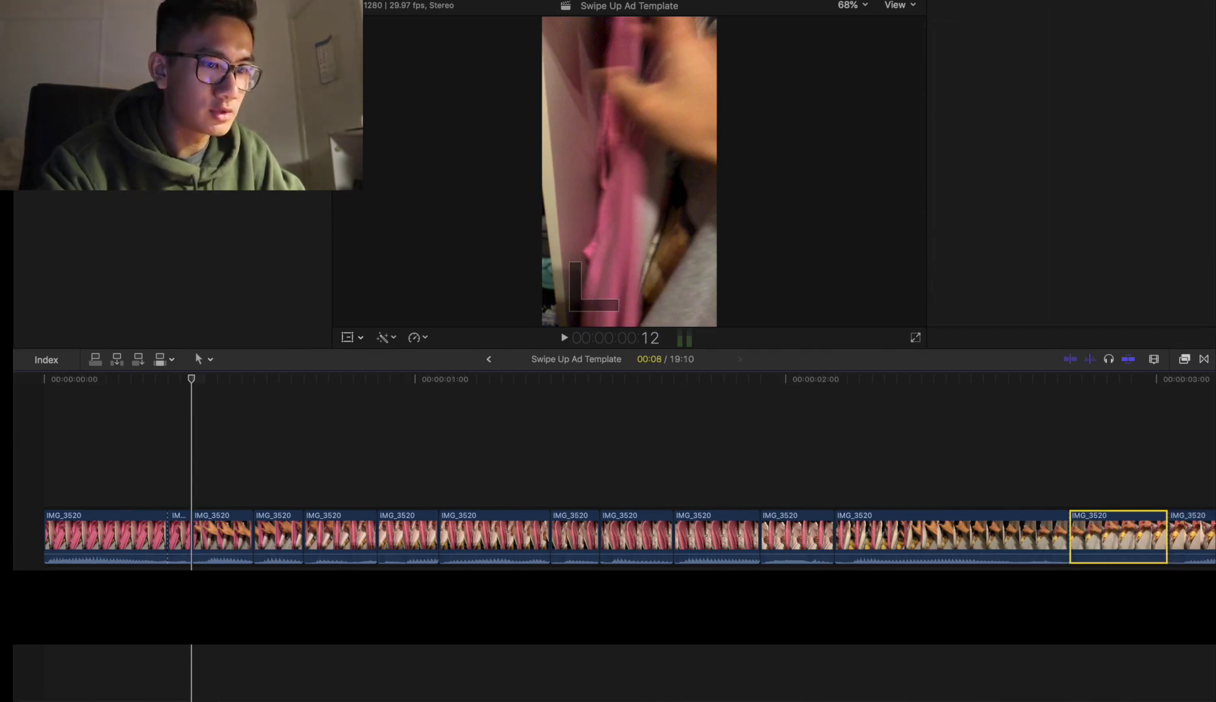
# Step: Undo the deletions of the IMG_3520 segments
pyautogui.press('super+z')
pyautogui.press('super+z')
pyautogui.press('super+z')
pyautogui.press('super+z')
pyautogui.press('super+z')
pyautogui.press('super+z')
pyautogui.press('super+z')
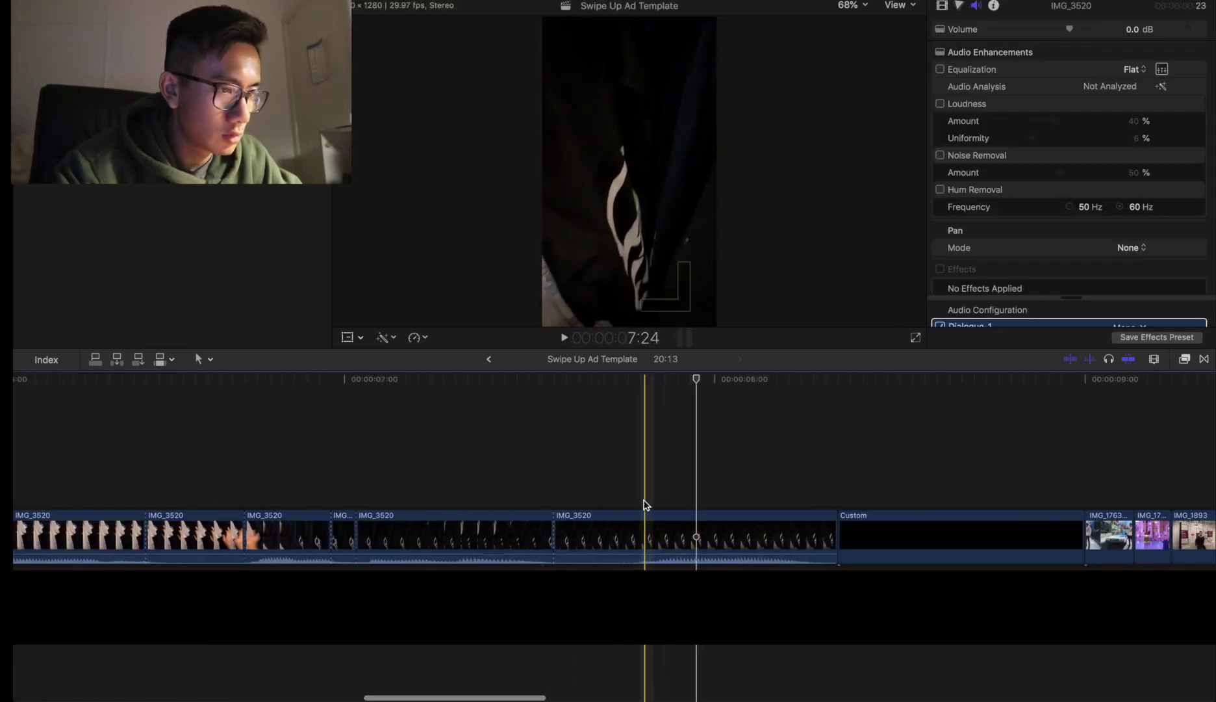
# Step: Combine all the IMG_3520 segments into a new compound clip named 1
pyautogui.moveTo(676, 491); pyautogui.dragTo(25, 552)
pyautogui.rightClick(210, 534)
pyautogui.click(262, 455)
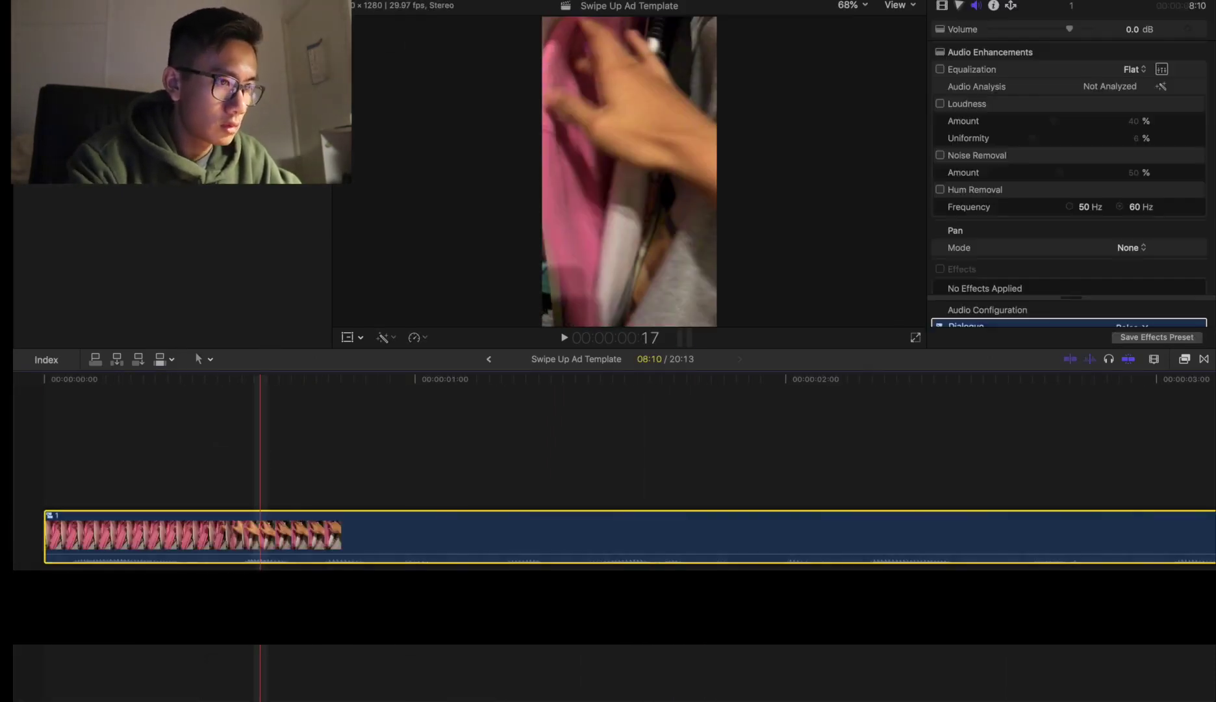
# Step: Select all the clips that follow compound clip 1
pyautogui.press('super+minus')
pyautogui.press('super+minus')
pyautogui.press('super+minus')
pyautogui.press('super+minus')
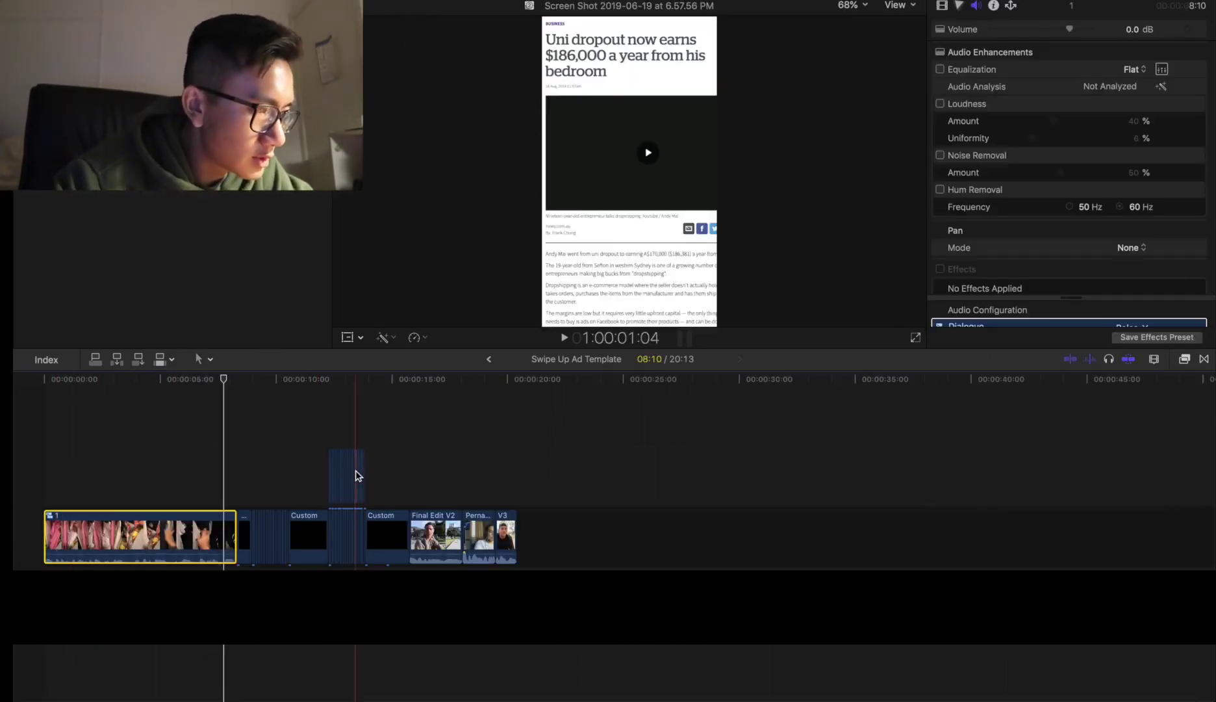
pyautogui.click(238, 474)
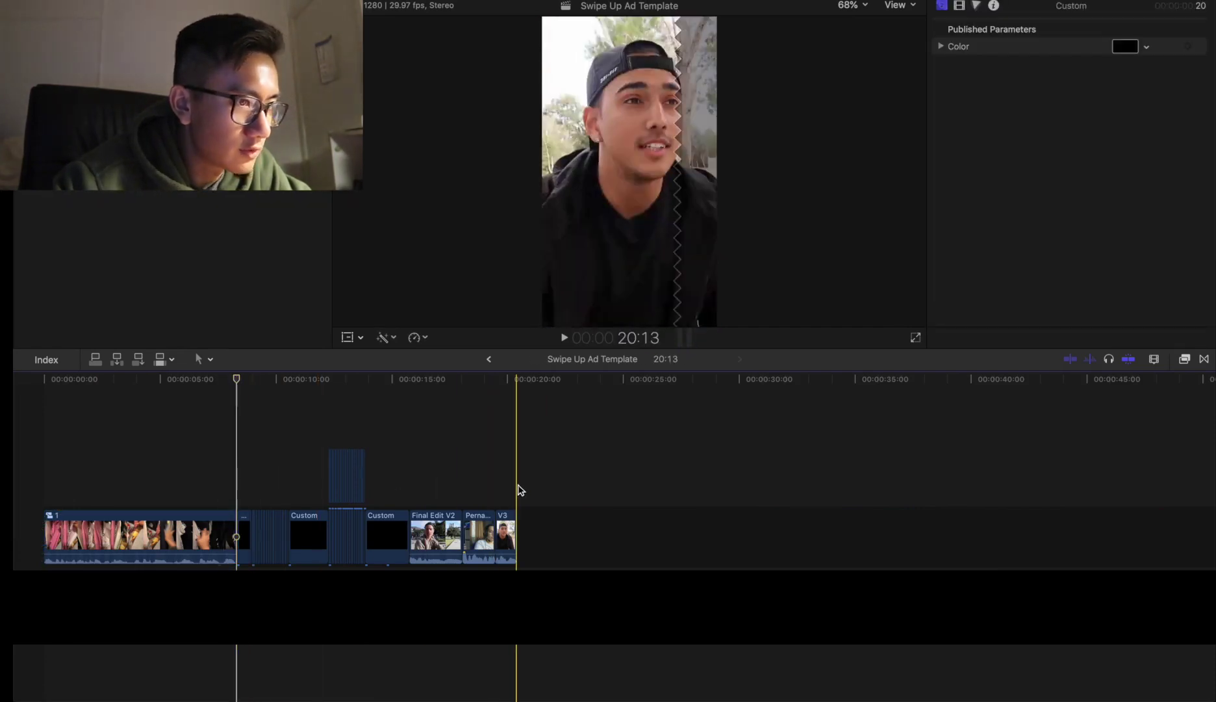
pyautogui.moveTo(520, 486); pyautogui.dragTo(241, 570)
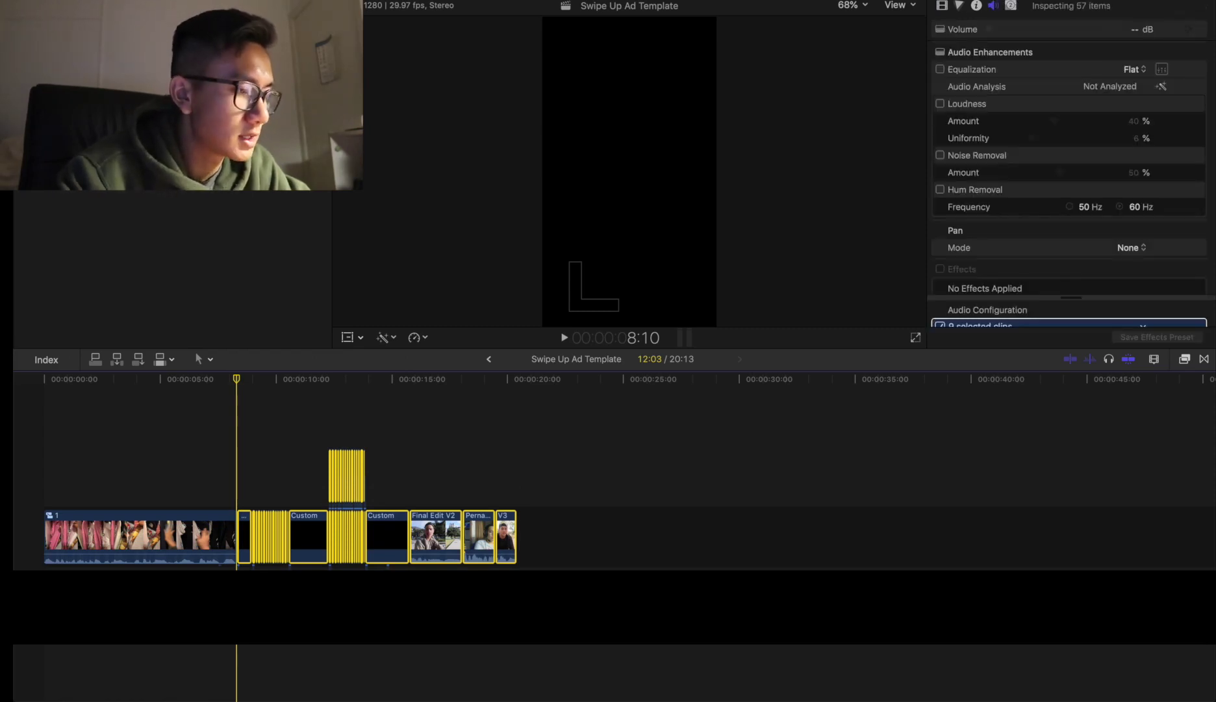
# Step: Trim about three frames off the end of the black Custom clip directly after compound clip 1
pyautogui.press('super+equal')
pyautogui.press('super+equal')
pyautogui.press('super+equal')
pyautogui.press('super+equal')
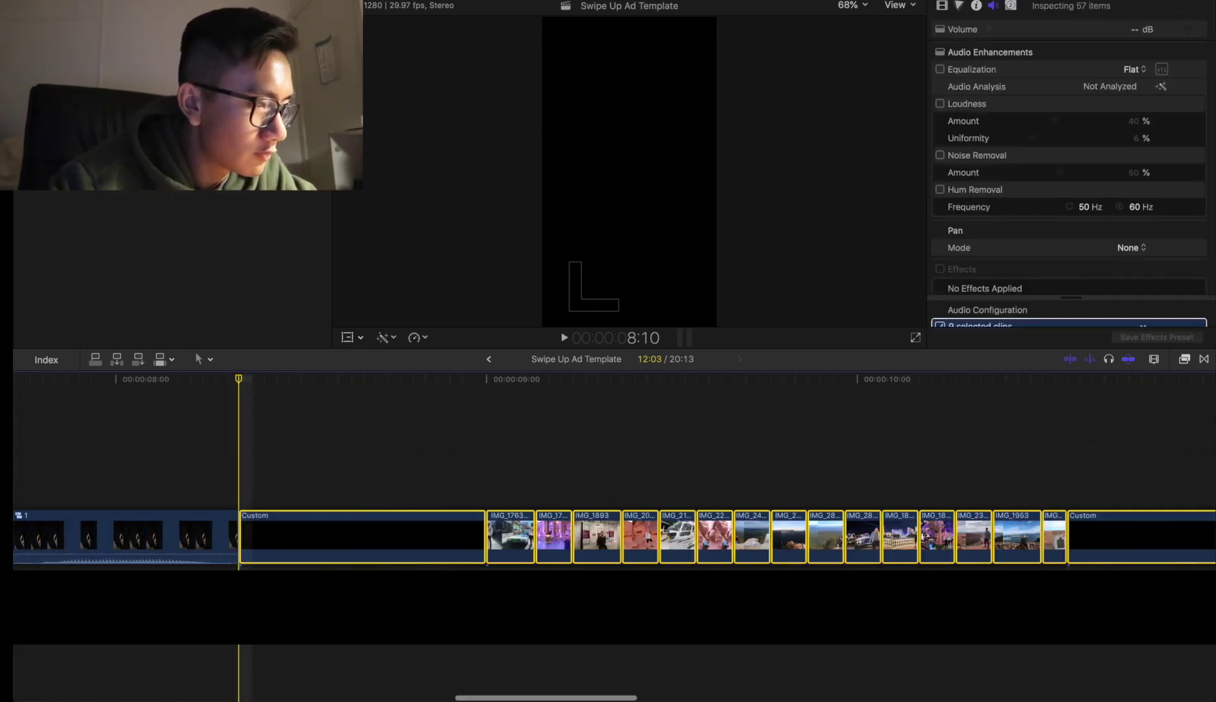
pyautogui.click(242, 646)
pyautogui.press('space')
pyautogui.click(181, 654)
pyautogui.press('space')
pyautogui.moveTo(485, 553); pyautogui.dragTo(460, 556)
pyautogui.click(670, 647)
pyautogui.click(459, 536)
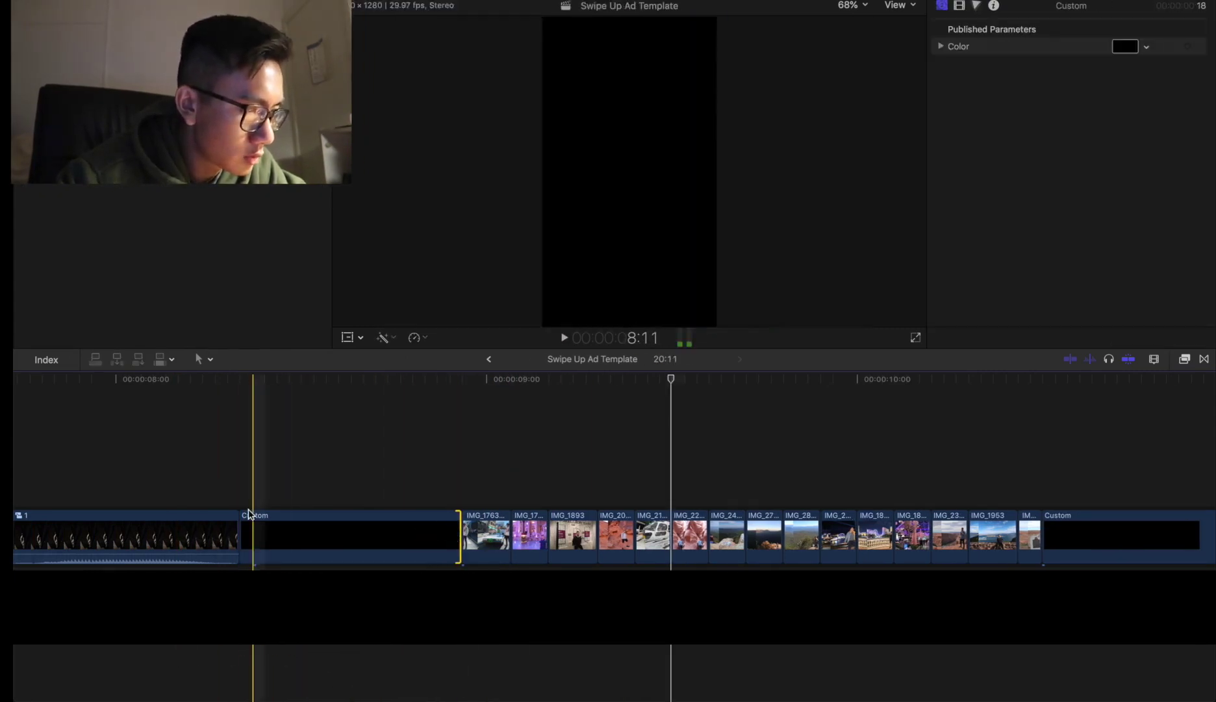
pyautogui.press(',')
# Step: Trim about seven frames off the end of the second Custom clip, before the stacked screenshots
pyautogui.hscroll(10, 486, 669)
pyautogui.click(935, 672)
pyautogui.hscroll(2, 337, 677)
pyautogui.click(850, 570)
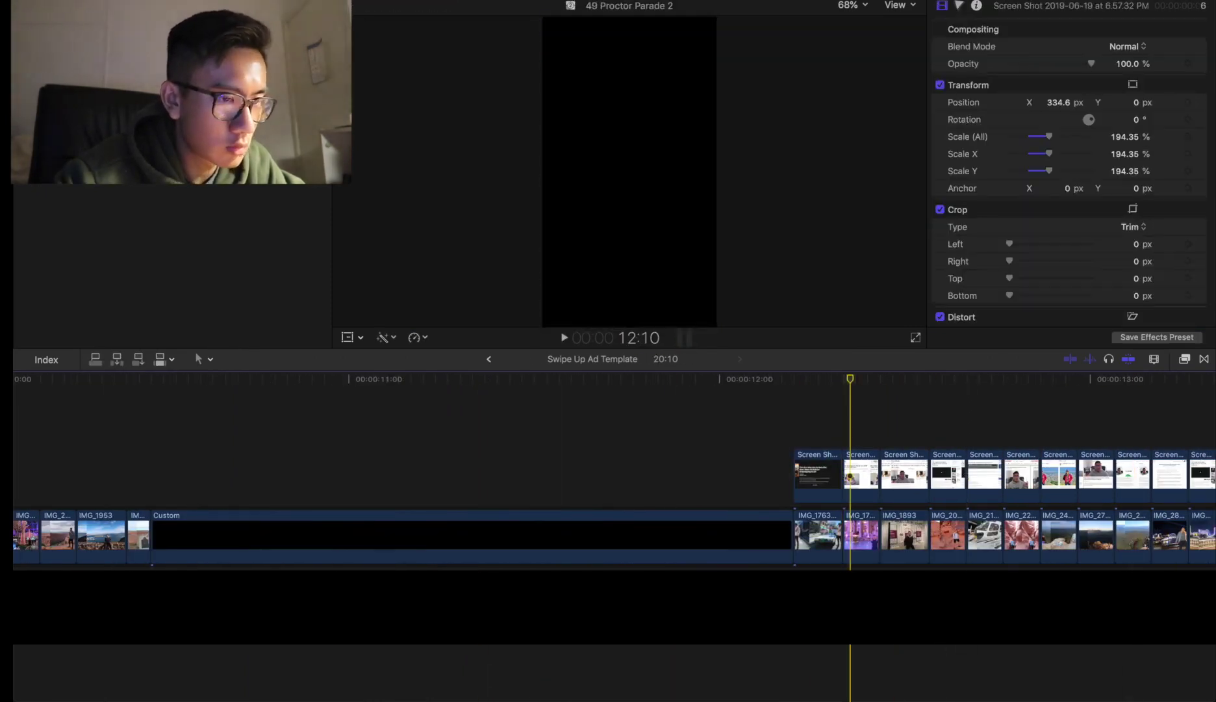
pyautogui.moveTo(865, 570); pyautogui.dragTo(705, 544)
pyautogui.press('space')
pyautogui.hscroll(10, 665, 689)
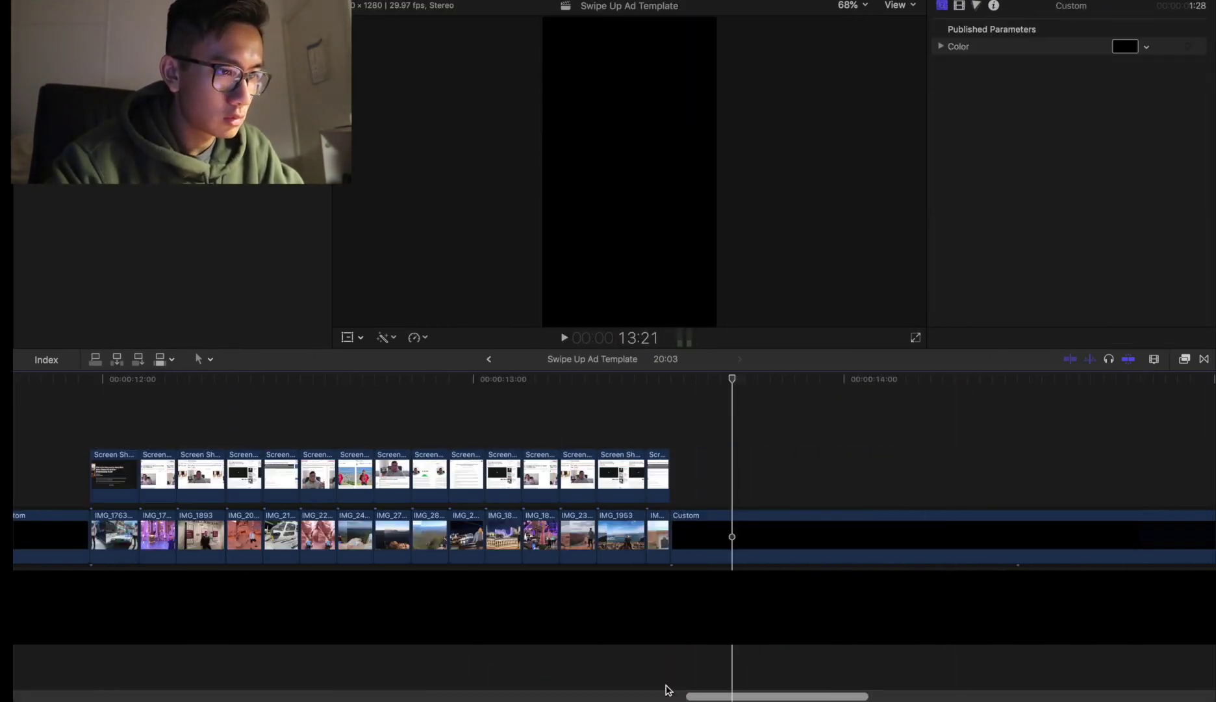
# Step: Shorten the third Custom clip, before Final Edit V2, to a duration of 1:16
pyautogui.press('space')
pyautogui.moveTo(848, 698); pyautogui.dragTo(645, 427)
pyautogui.hotkey('alt', 'g')
pyautogui.press('Return')
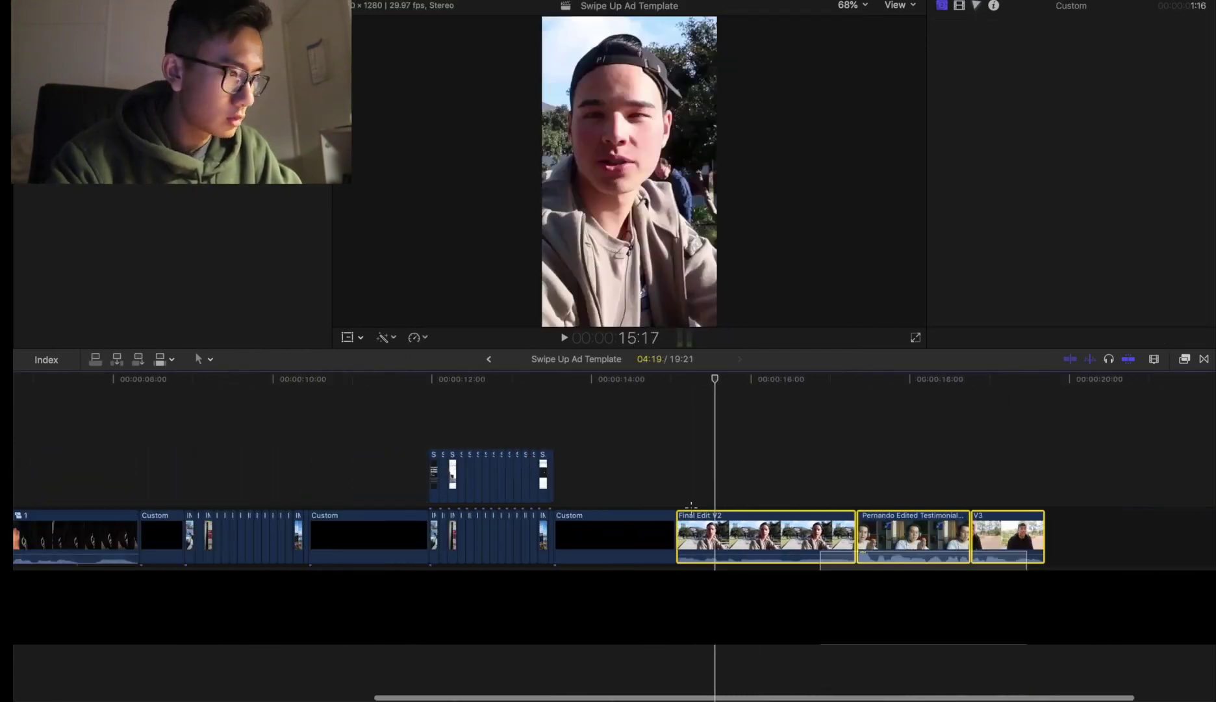
# Step: Speed up the Final Edit V2 clip to 146% and the testimonial clip after it to 149%
pyautogui.moveTo(1052, 500); pyautogui.dragTo(193, 495)
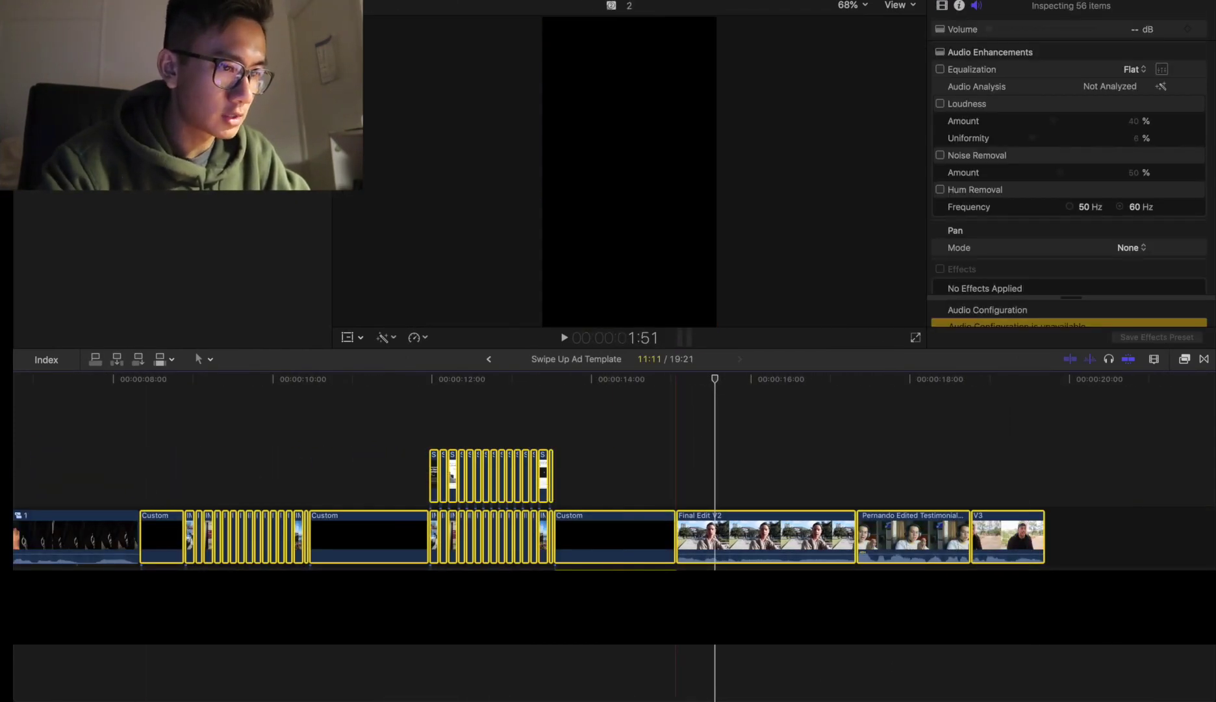
pyautogui.click(688, 455)
pyautogui.click(677, 455)
pyautogui.press('super+=')
pyautogui.press('super+=')
pyautogui.press('super+=')
pyautogui.press('super+=')
pyautogui.press('space')
pyautogui.hscroll(3, 597, 646)
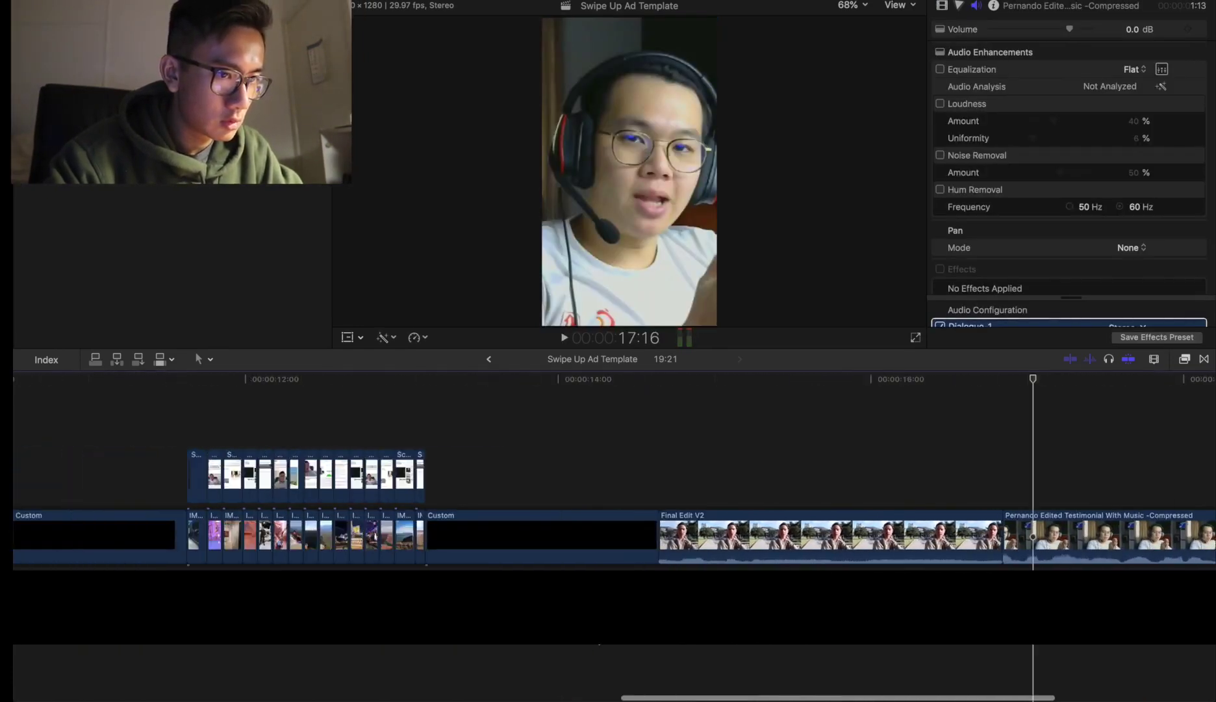
pyautogui.press('super+r')
pyautogui.moveTo(858, 504); pyautogui.dragTo(787, 504)
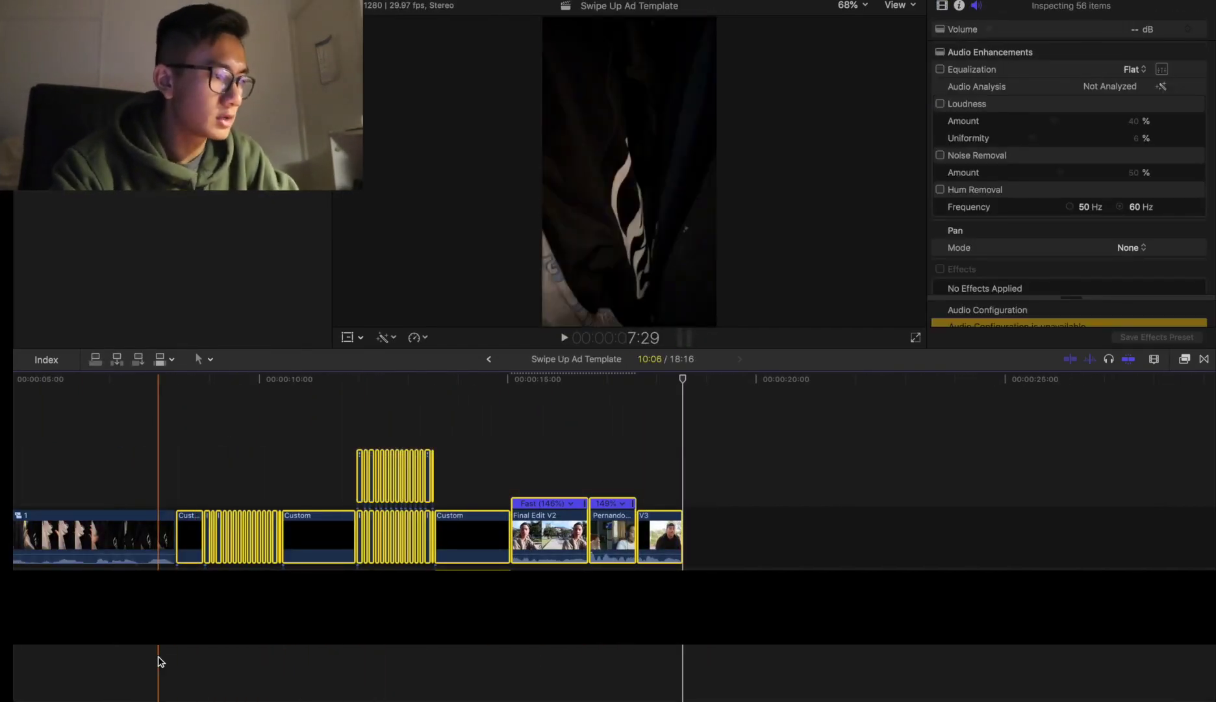
# Step: Speed up compound clip 1 to 173% to bring the whole project to 15:00
pyautogui.hscroll(-5, 161, 661)
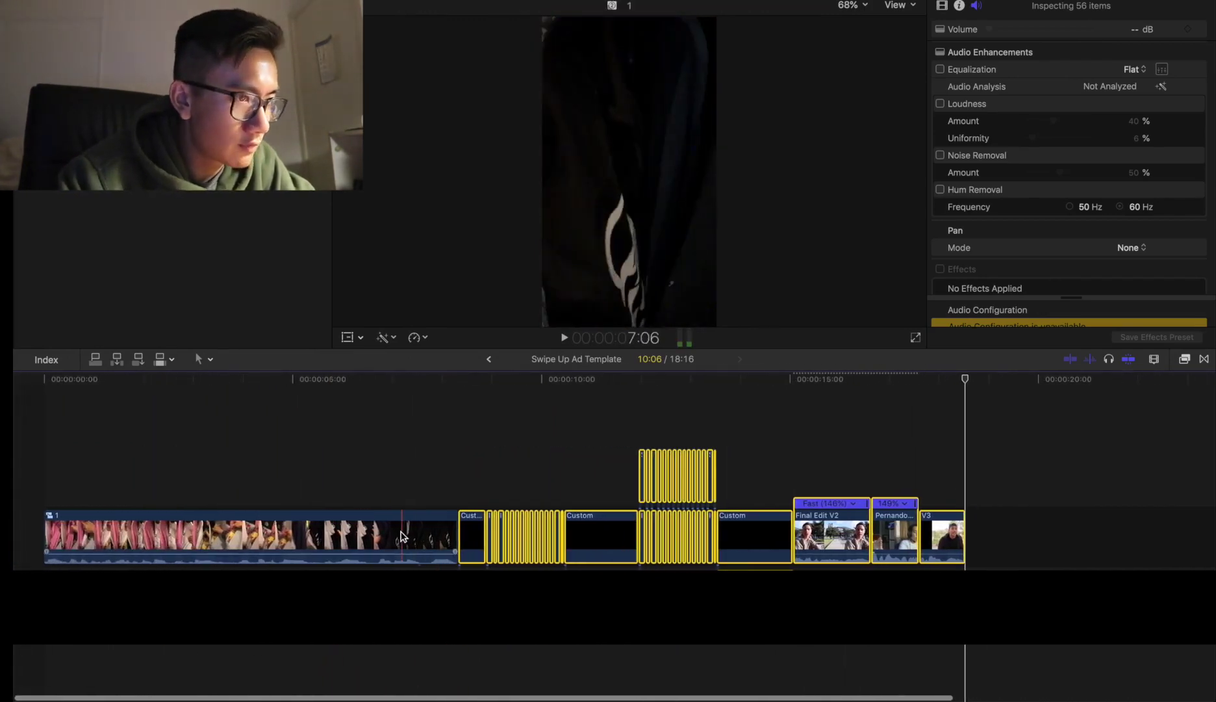
pyautogui.click(401, 537)
pyautogui.moveTo(453, 504); pyautogui.dragTo(282, 505)
pyautogui.click(92, 646)
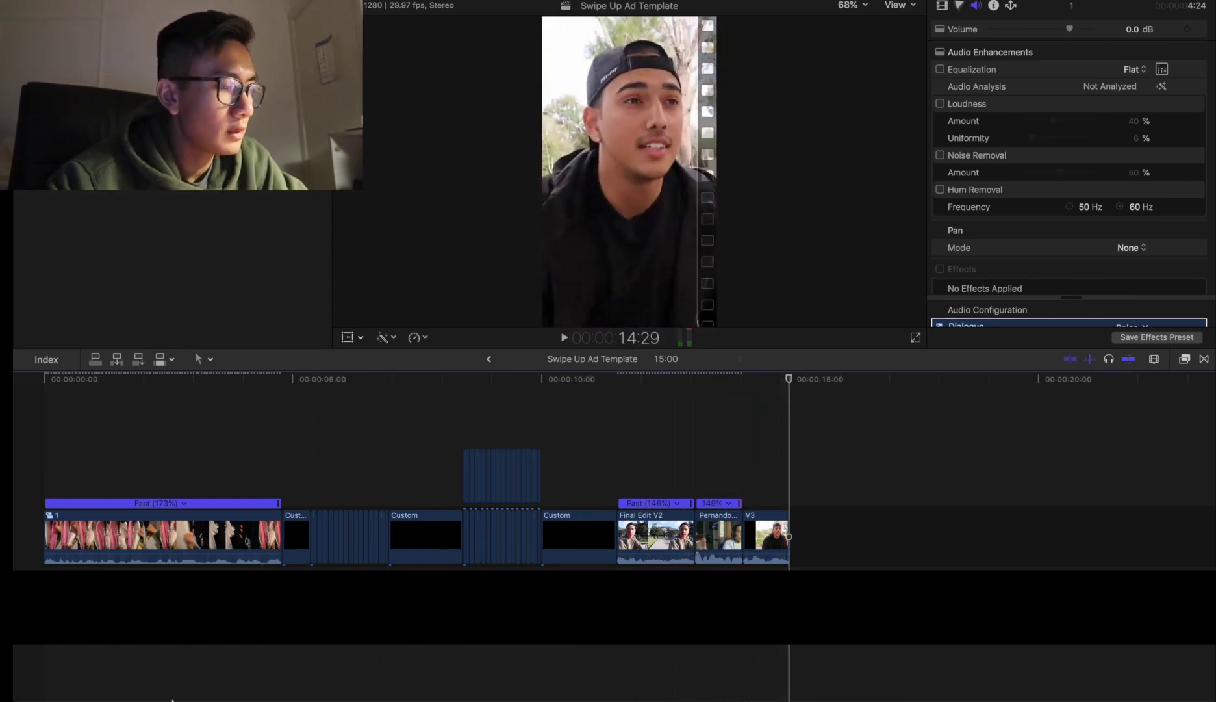
# Step: Add a Custom title above the first Custom clip at 4:24 with the text "SWIPE UP TO LEARN MORE", leaving a gap after "UP"
pyautogui.click(275, 663)
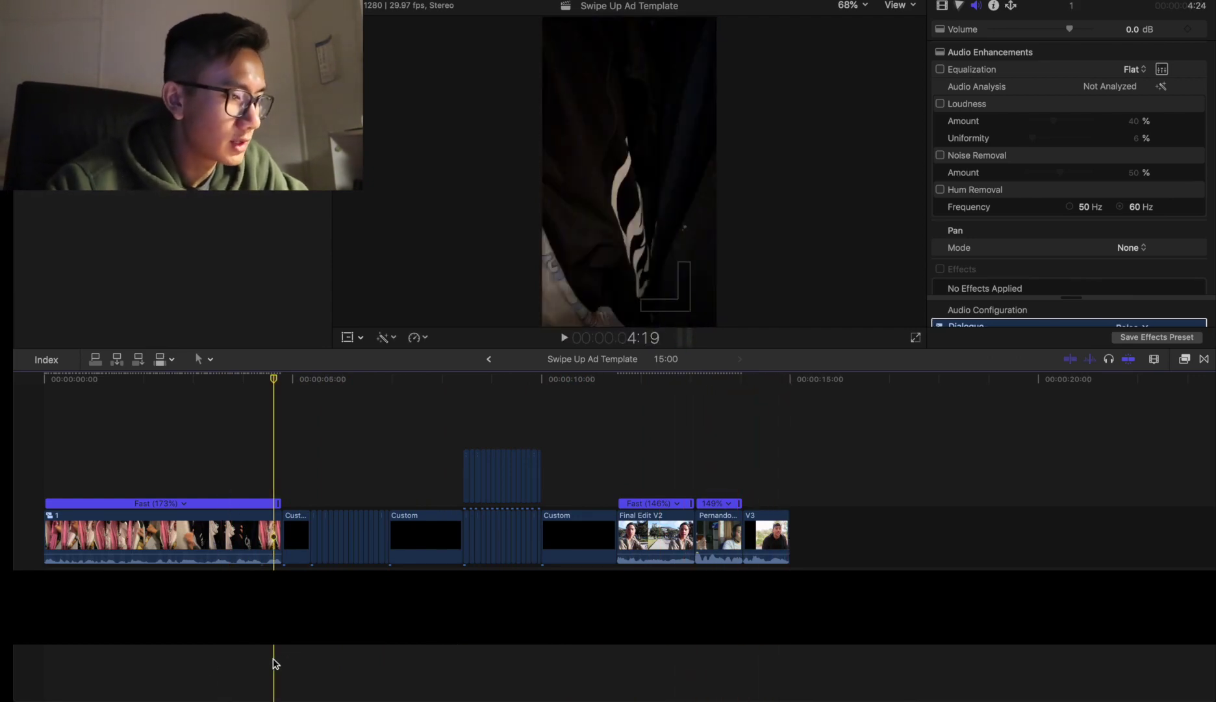
pyautogui.click(288, 662)
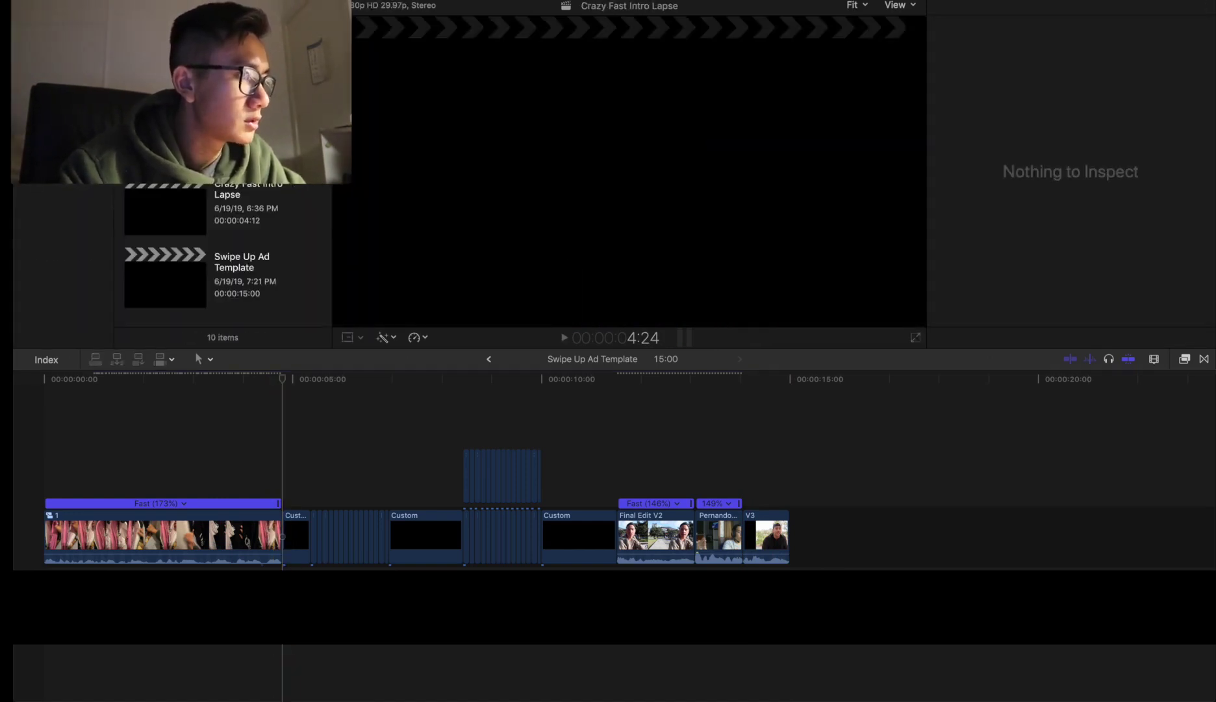
pyautogui.press('alt+super+1')
pyautogui.click(63, 26)
pyautogui.click(71, 59)
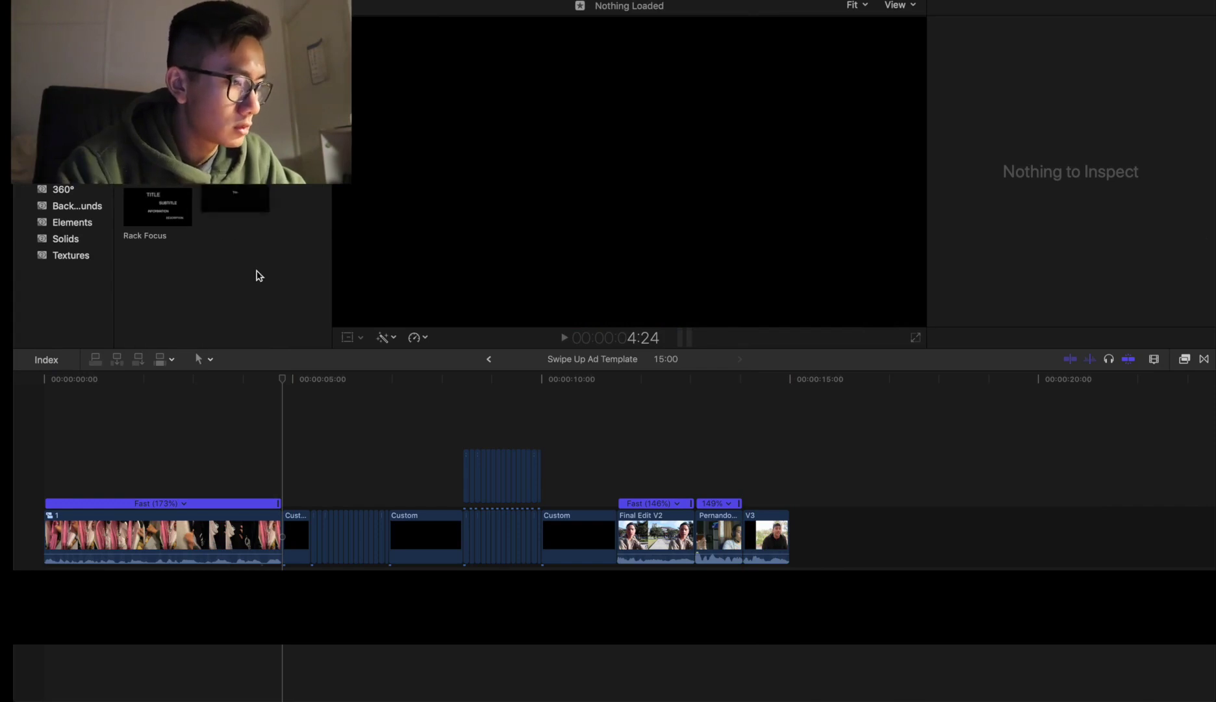
pyautogui.moveTo(229, 65); pyautogui.dragTo(293, 479)
pyautogui.click(293, 479)
pyautogui.click(975, 7)
pyautogui.click(959, 5)
pyautogui.click(1028, 86)
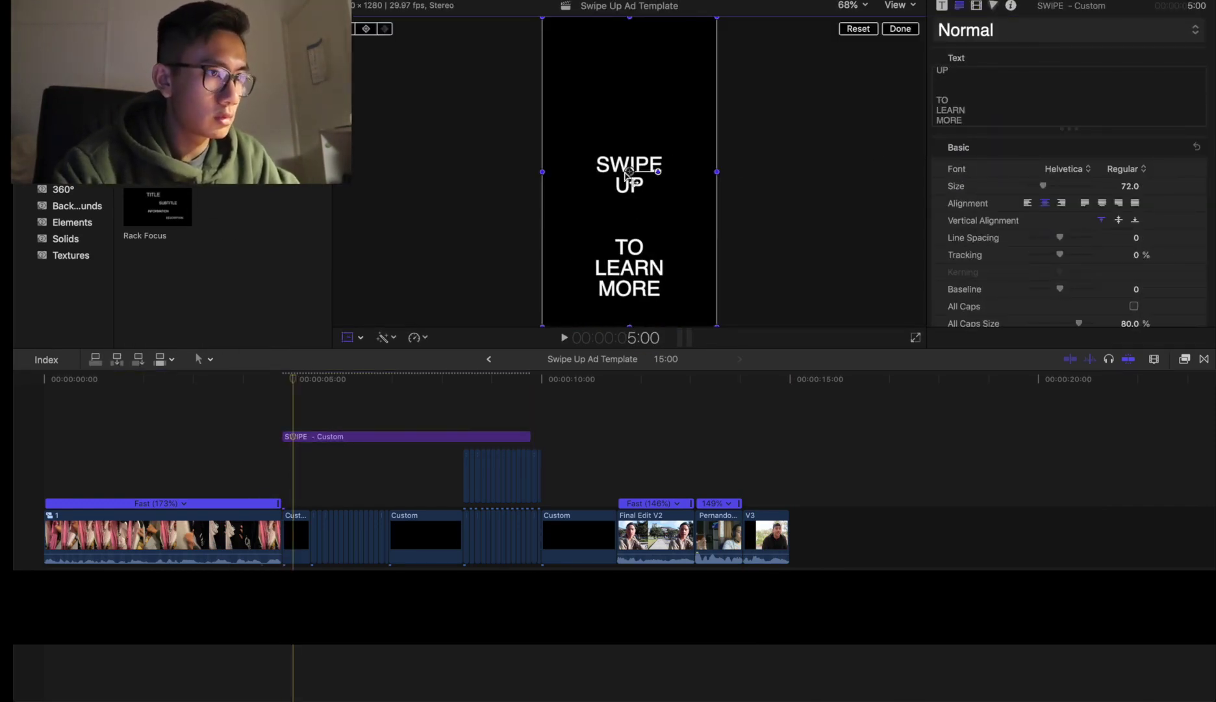
# Step: Enlarge and center the title so it fills the vertical frame, and trim it to the length of the first Custom clip
pyautogui.moveTo(632, 170); pyautogui.dragTo(582, 65)
pyautogui.moveTo(668, 217); pyautogui.dragTo(746, 338)
pyautogui.moveTo(634, 286); pyautogui.dragTo(684, 291)
pyautogui.moveTo(529, 435); pyautogui.dragTo(304, 431)
pyautogui.press('super+equal')
pyautogui.press('super+equal')
pyautogui.press('super+equal')
# Step: Copy the SWIPE title over the second and third Custom clips, matching each copy to the length of its clip
pyautogui.click(306, 497)
pyautogui.press('super+c')
pyautogui.hscroll(8, 306, 497)
pyautogui.press('super+v')
pyautogui.moveTo(266, 497); pyautogui.dragTo(635, 497)
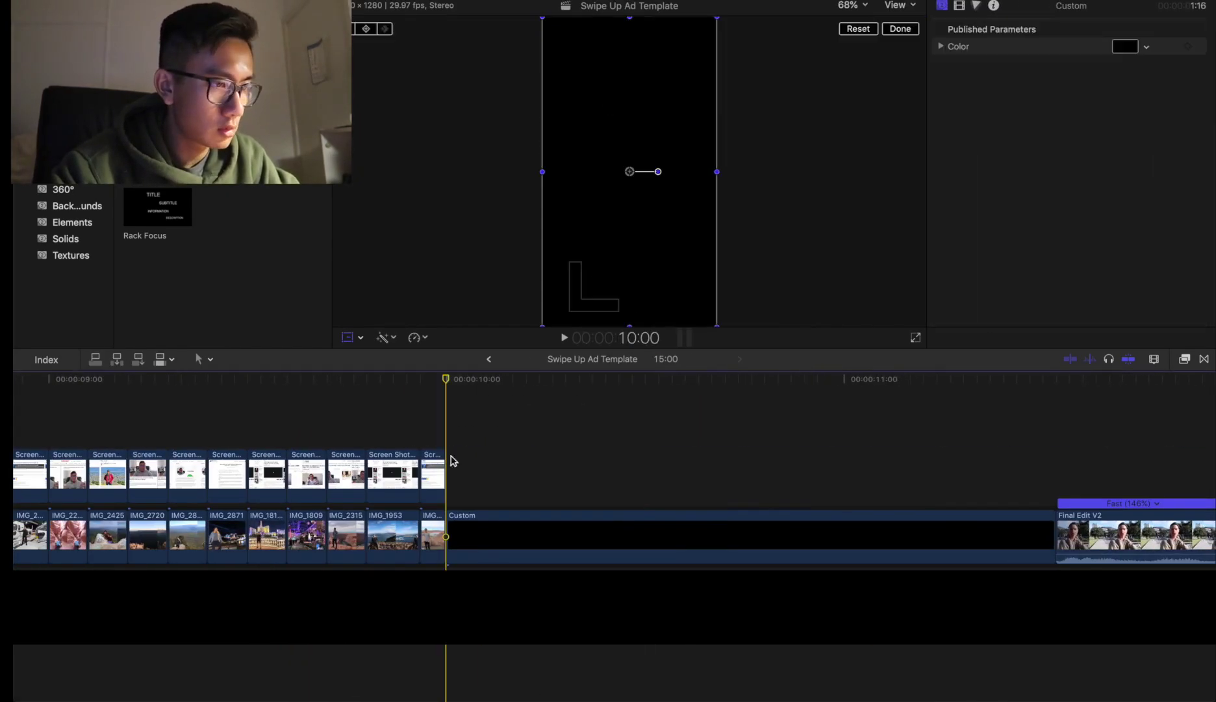
pyautogui.moveTo(1013, 497); pyautogui.dragTo(1054, 489)
pyautogui.press('super+minus')
pyautogui.press('super+minus')
pyautogui.press('super+minus')
pyautogui.press('super+minus')
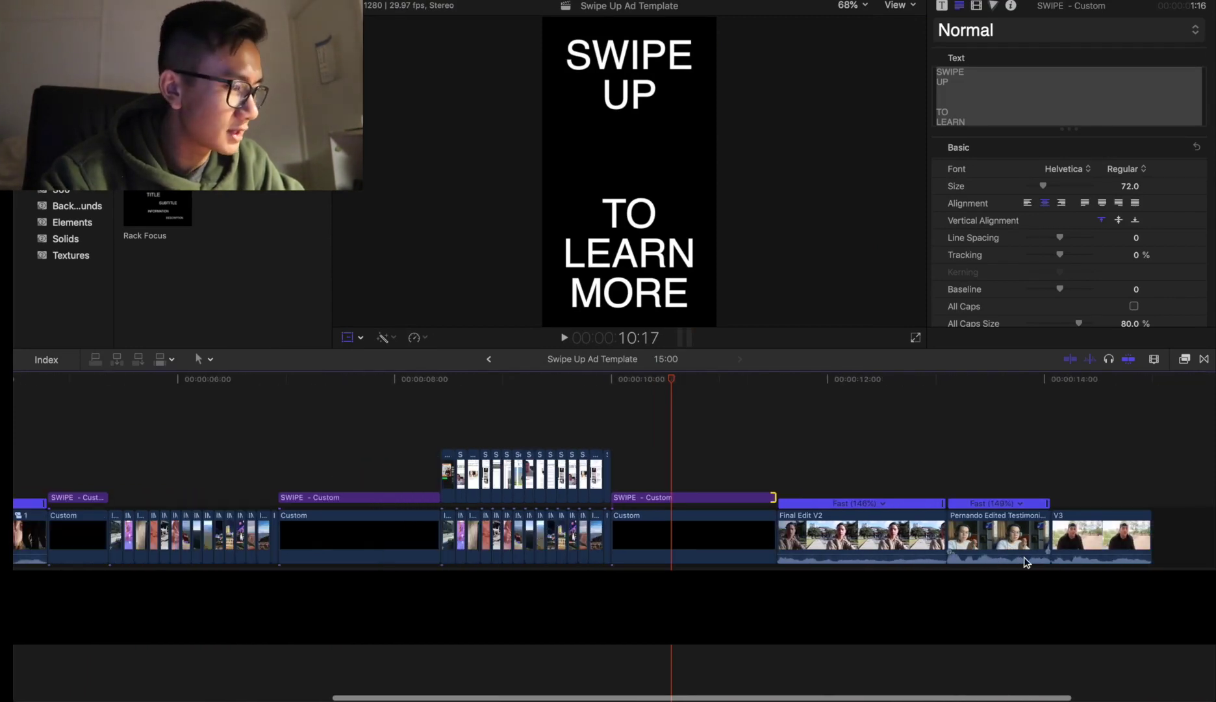
# Step: Play the whole ad from the beginning and export it as a master file
pyautogui.hscroll(-6, 22, 648)
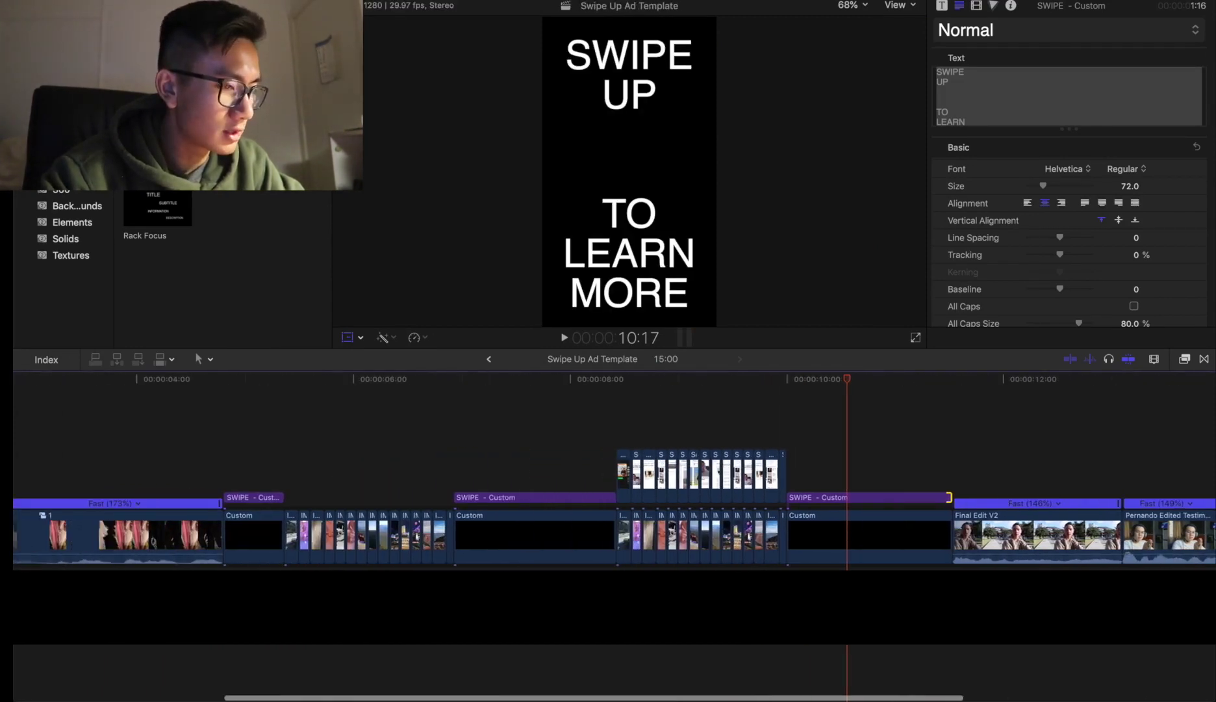
pyautogui.press('super+minus')
pyautogui.click(21, 650)
pyautogui.hotkey('shift', 't')
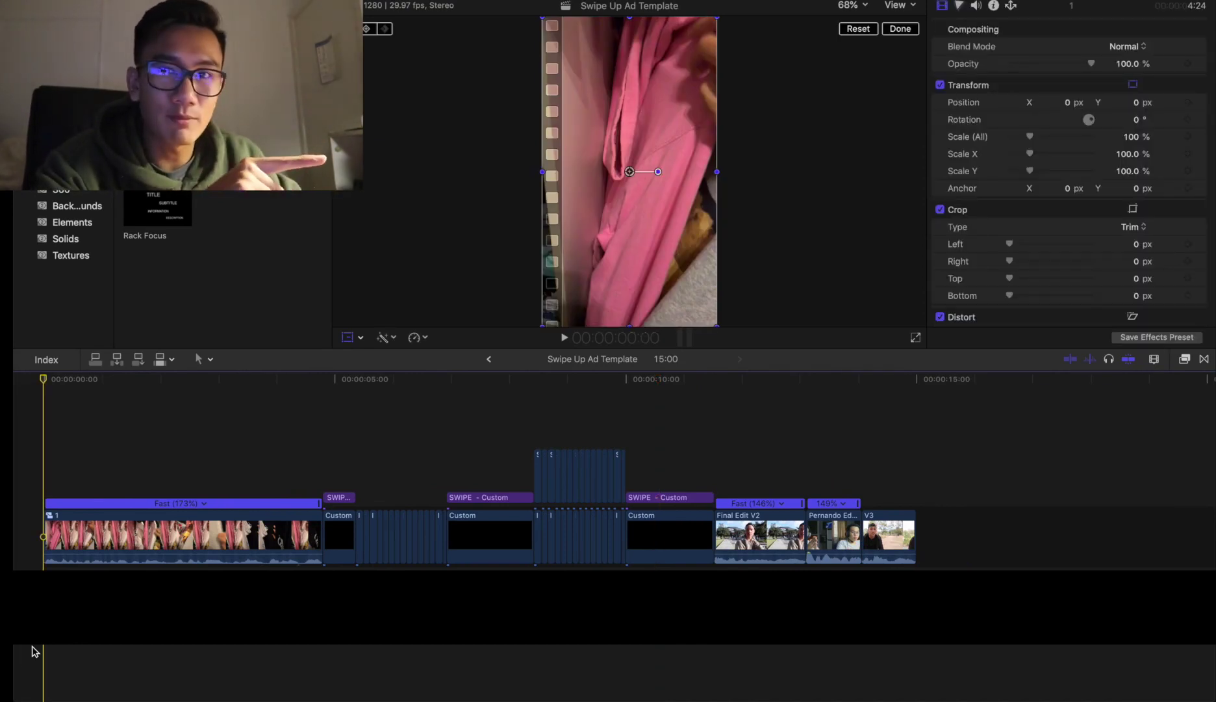
pyautogui.press('space')
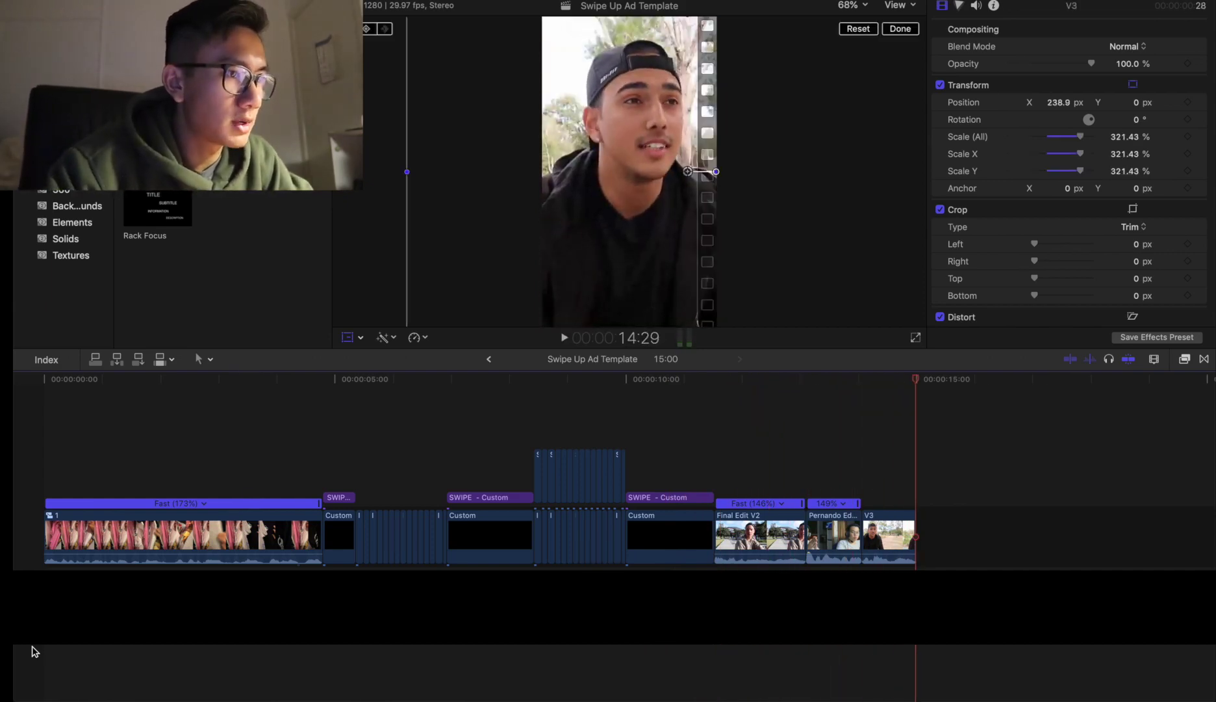
pyautogui.press('super+e')
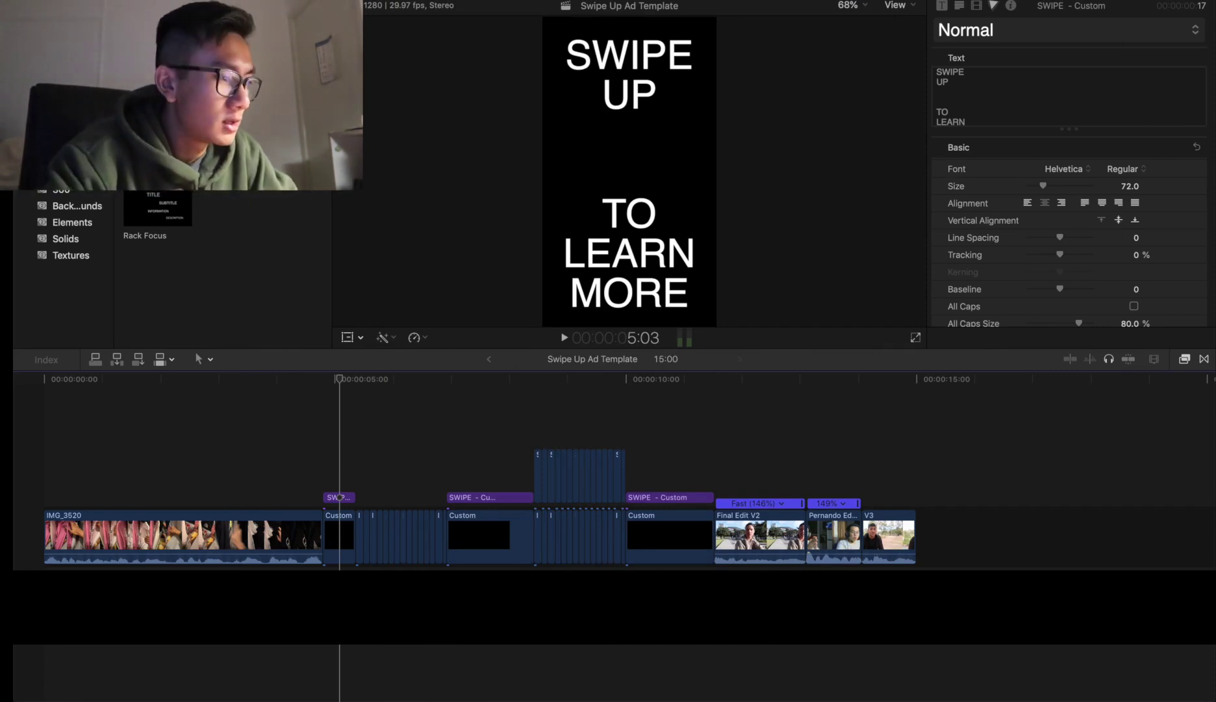
# Step: Undo connecting IMG_3521 and IMG_3522 above the main storyline and insert them at its start, ahead of IMG_3520
pyautogui.click(221, 529)
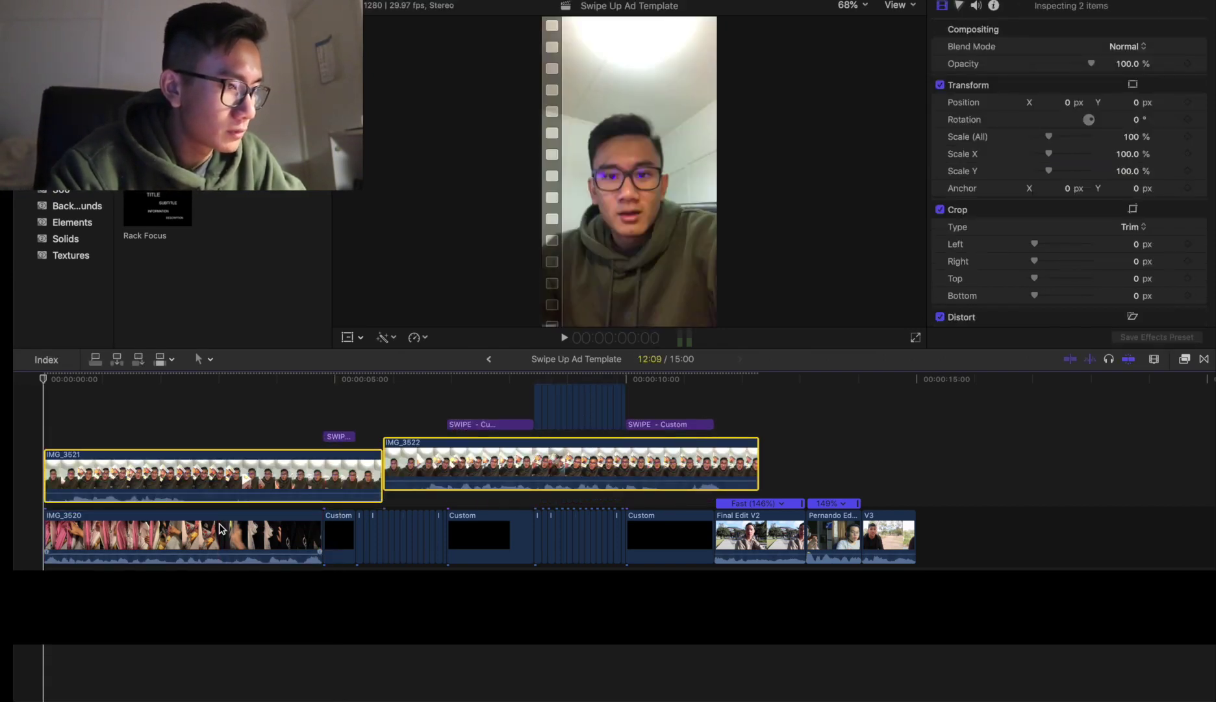
pyautogui.press('super+z')
pyautogui.press('super+shift+a')
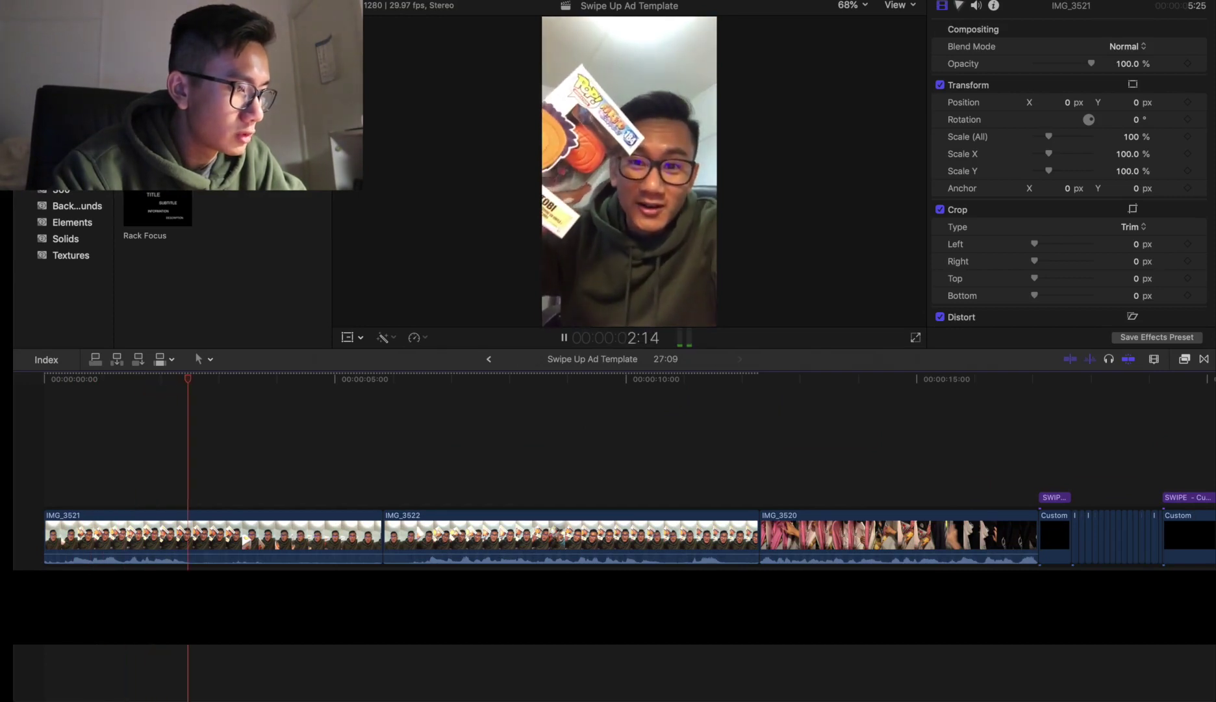
# Step: Cut the unwanted parts off IMG_3521 and remove the old IMG_3520 clip before the first Custom clip
pyautogui.press('super+b')
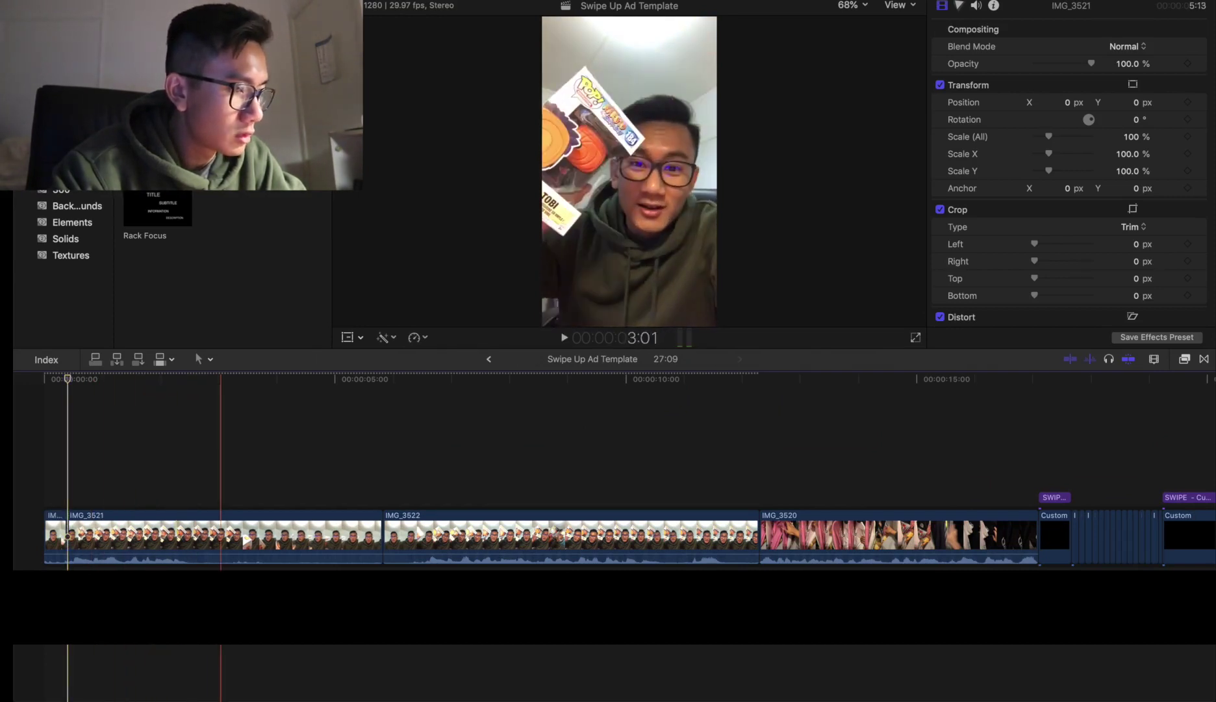
pyautogui.click(237, 538)
pyautogui.press('BackSpace')
pyautogui.press('super+equal')
pyautogui.click(306, 562)
pyautogui.press('BackSpace')
pyautogui.click(650, 540)
pyautogui.press('space')
pyautogui.press('BackSpace')
# Step: Blade IMG_3522 near its end and delete the short silent section and the tail before the first Custom clip
pyautogui.press('b')
pyautogui.click(408, 539)
pyautogui.click(351, 539)
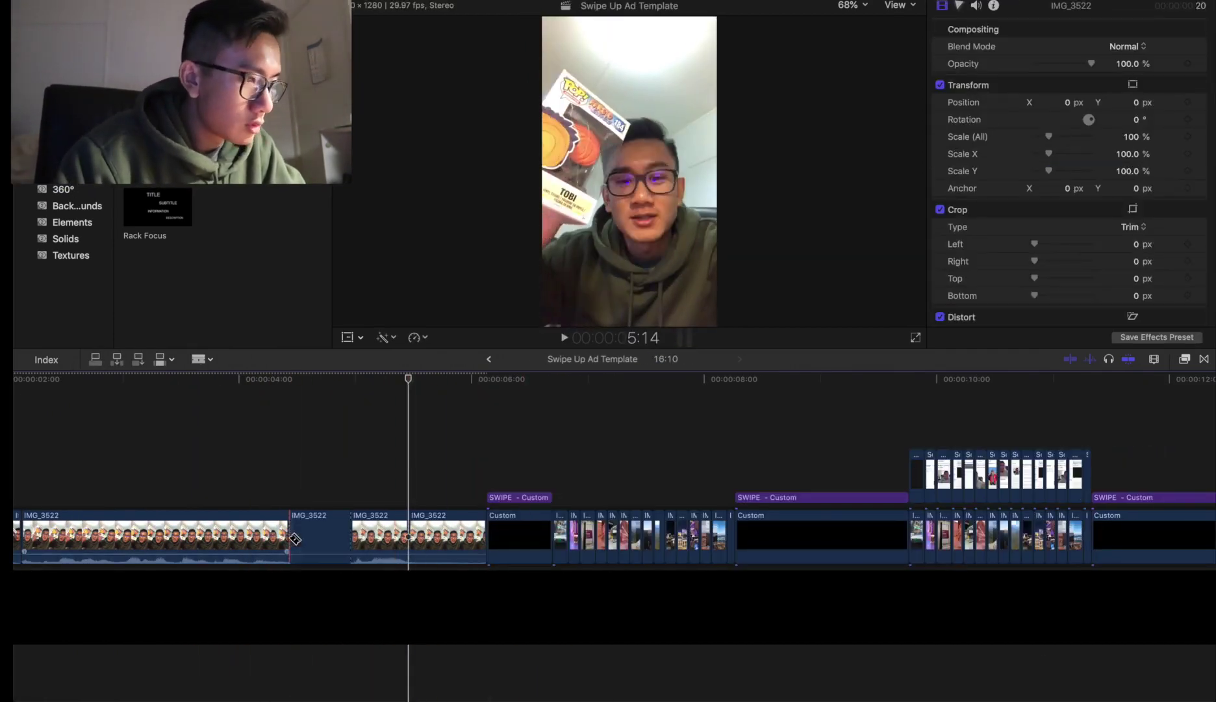
pyautogui.click(289, 539)
pyautogui.press('a')
pyautogui.click(318, 540)
pyautogui.keyDown('super'); pyautogui.click(447, 539); pyautogui.keyUp('super')
pyautogui.press('BackSpace')
# Step: Combine the opening IMG_3521 and IMG_3522 clips into one compound clip and speed it up to 102%
pyautogui.hscroll(-5, 295, 540)
pyautogui.moveTo(43, 481); pyautogui.dragTo(567, 539)
pyautogui.click(546, 455)
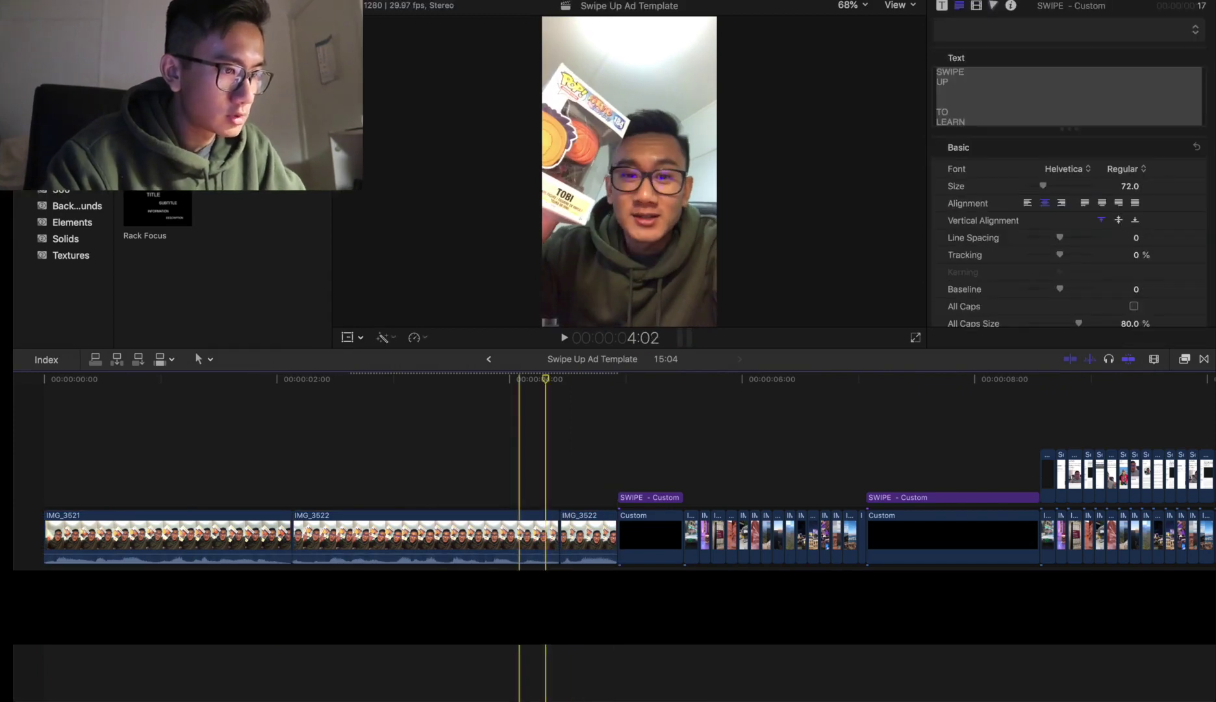
pyautogui.click(358, 538)
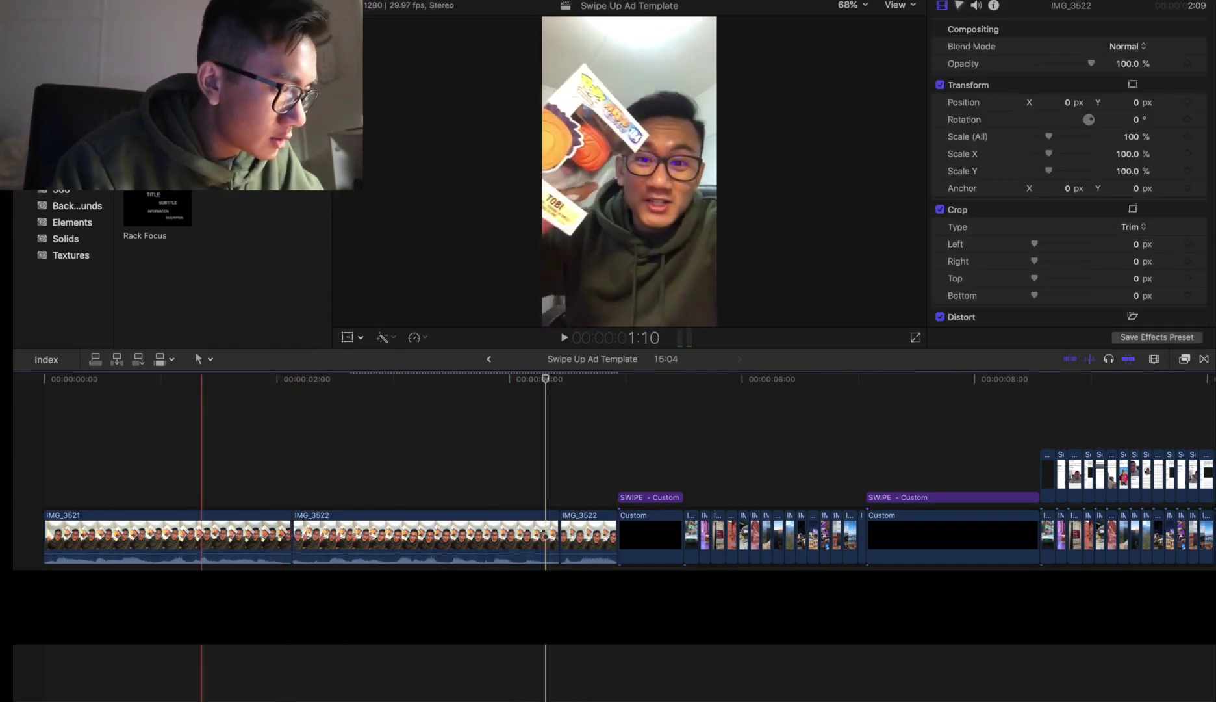
pyautogui.moveTo(200, 569); pyautogui.dragTo(579, 540)
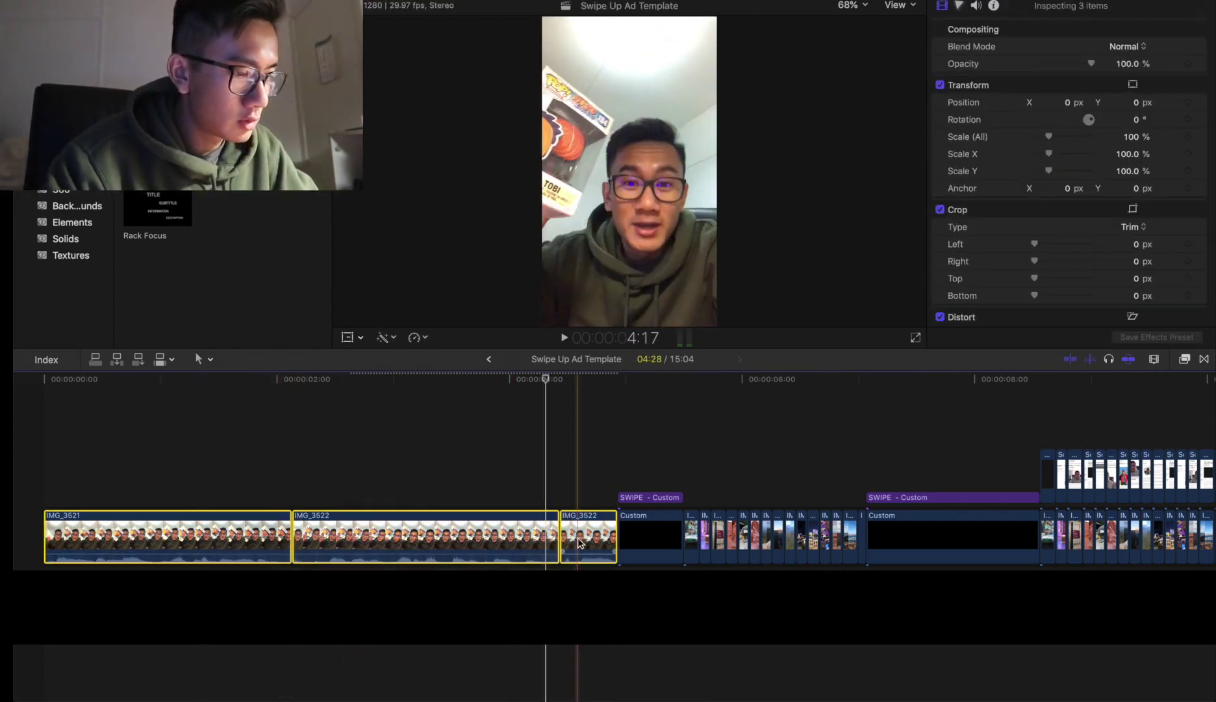
pyautogui.hotkey('alt', 'g')
pyautogui.press('Return')
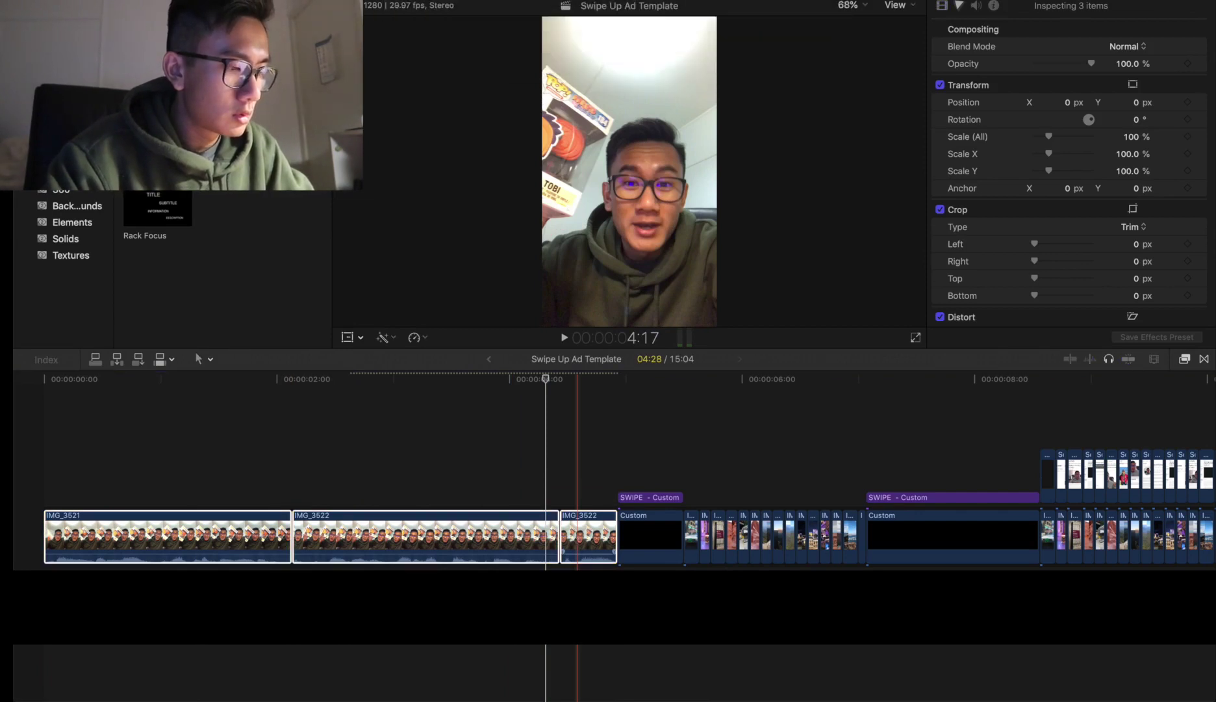
pyautogui.press('super+r')
pyautogui.moveTo(618, 503); pyautogui.dragTo(600, 504)
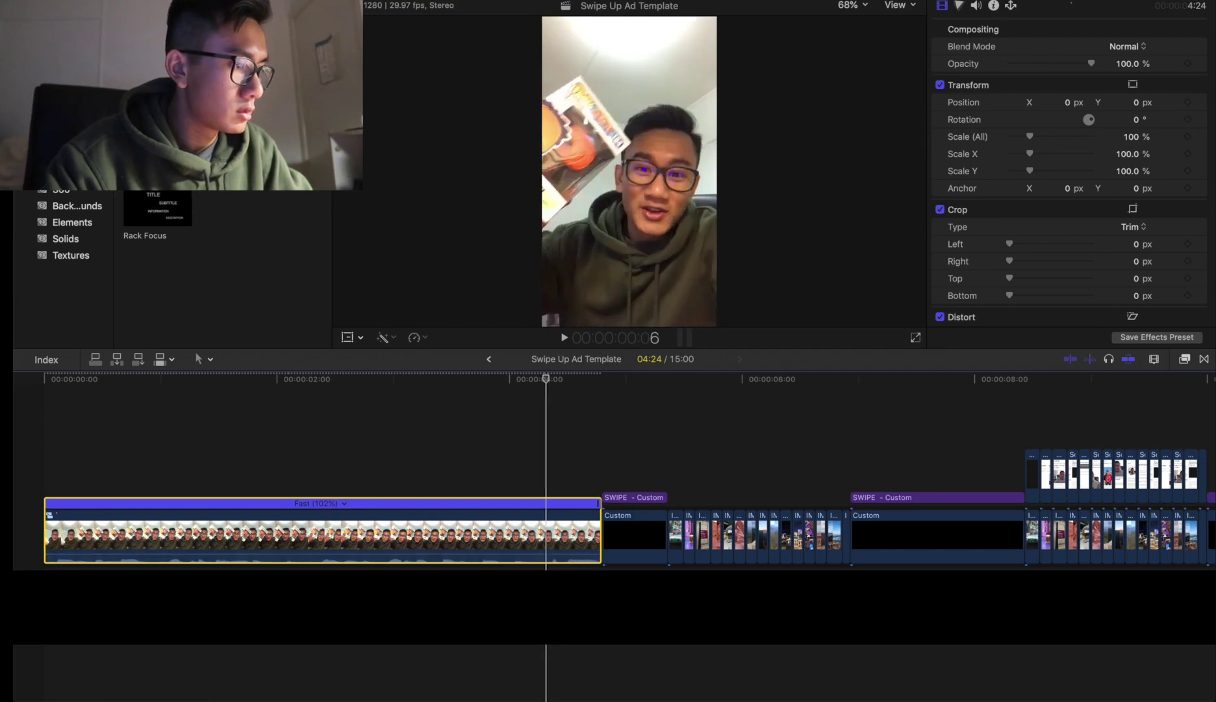
# Step: Play the ad from the start through the V3 clip to check the new opening and its timing
pyautogui.click(42, 567)
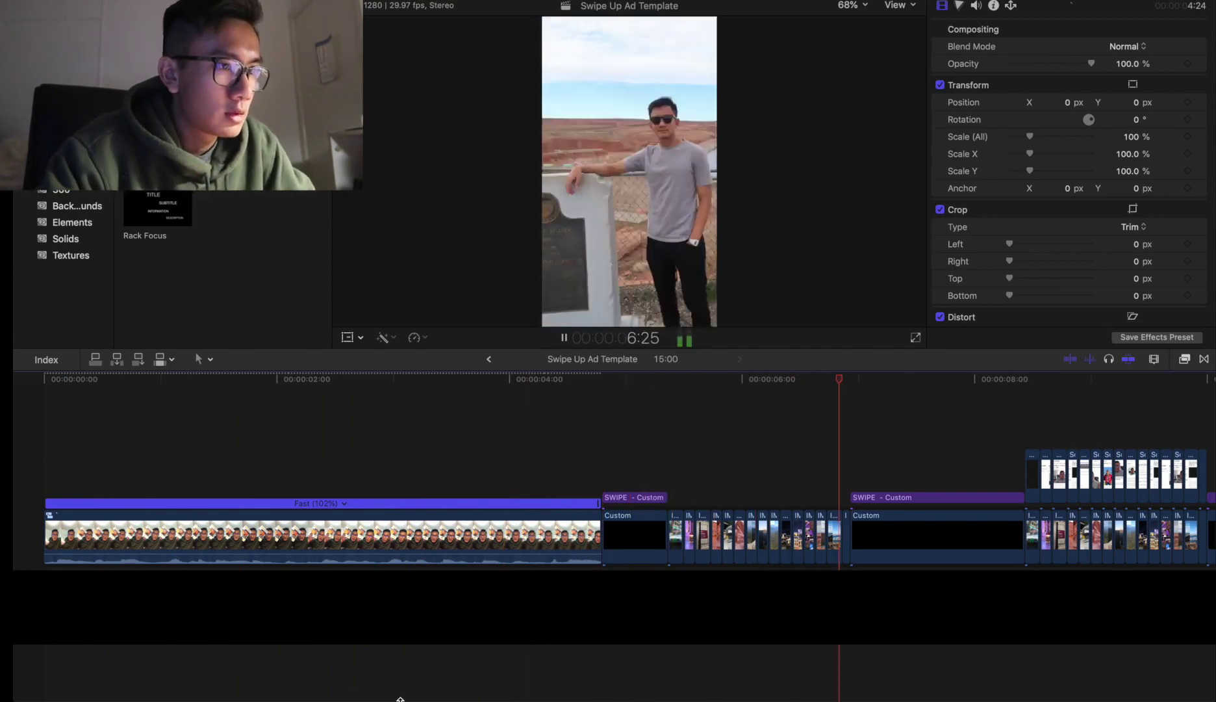
pyautogui.hscroll(5, 400, 698)
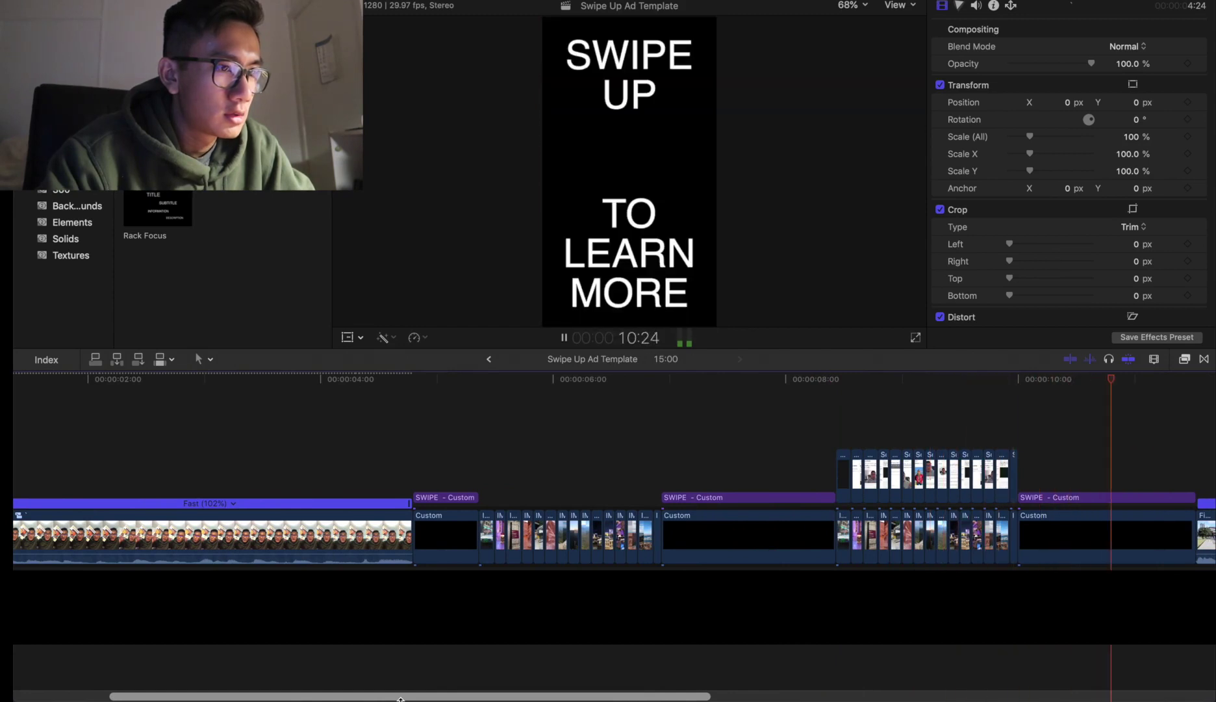
pyautogui.hscroll(3, 401, 699)
pyautogui.hscroll(3, 708, 648)
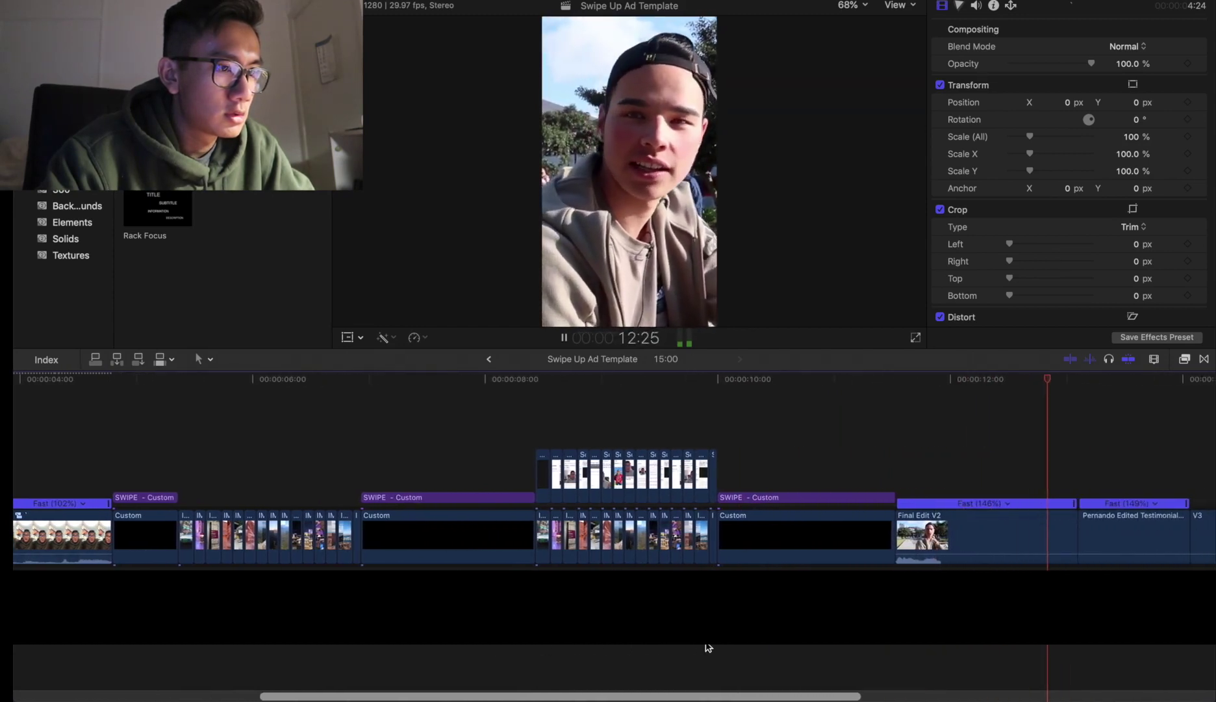
pyautogui.hscroll(3, 708, 648)
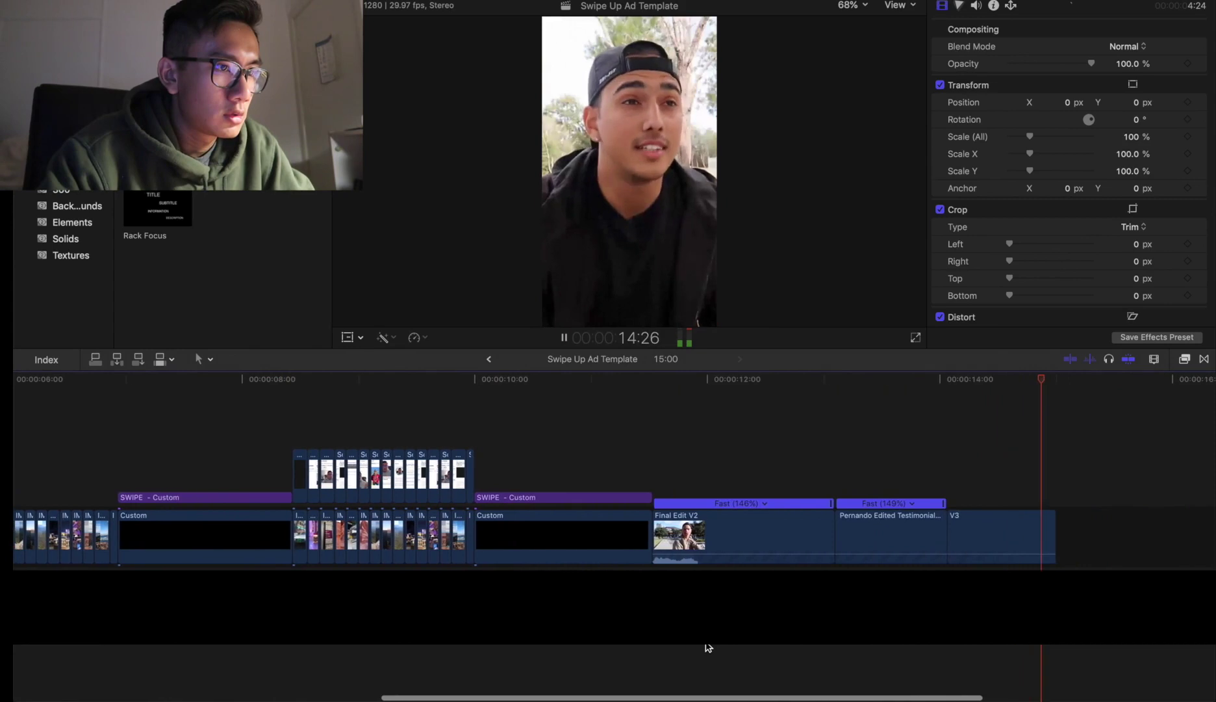
pyautogui.hscroll(-10, 708, 648)
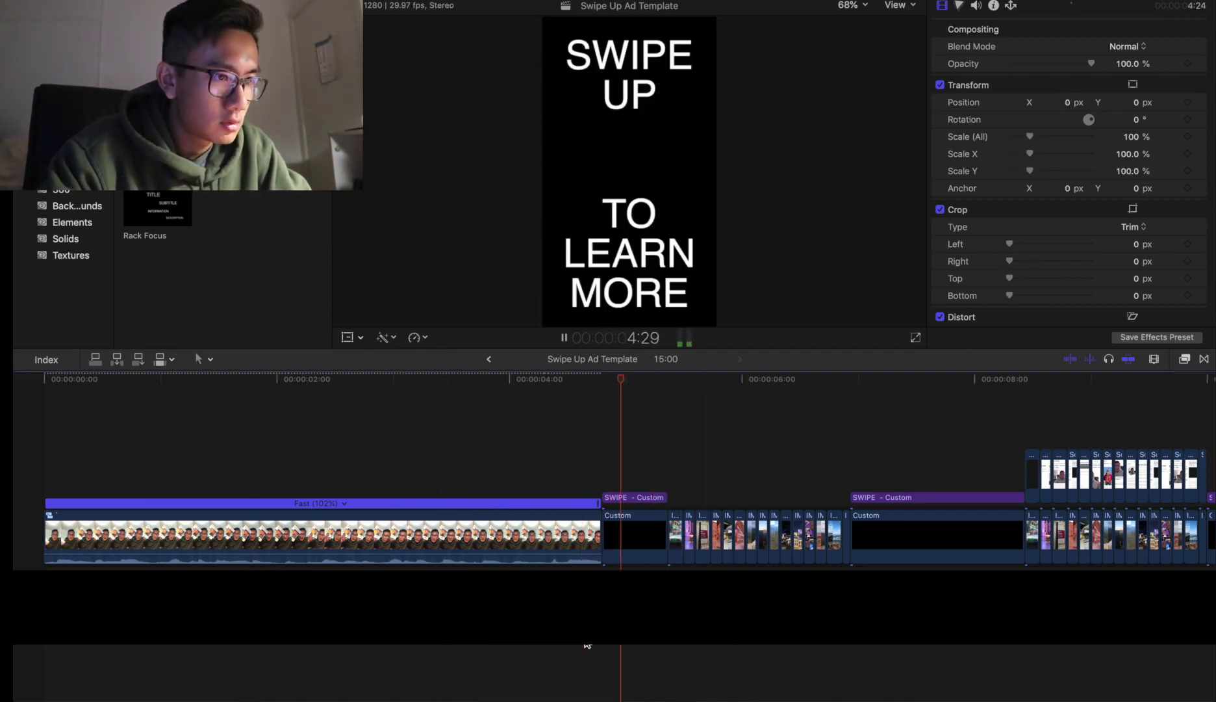
# Step: Speed up the opening compound clip to 107% and extend the start of the first Custom clip to keep the project at 15:00
pyautogui.click(606, 539)
pyautogui.click(599, 535)
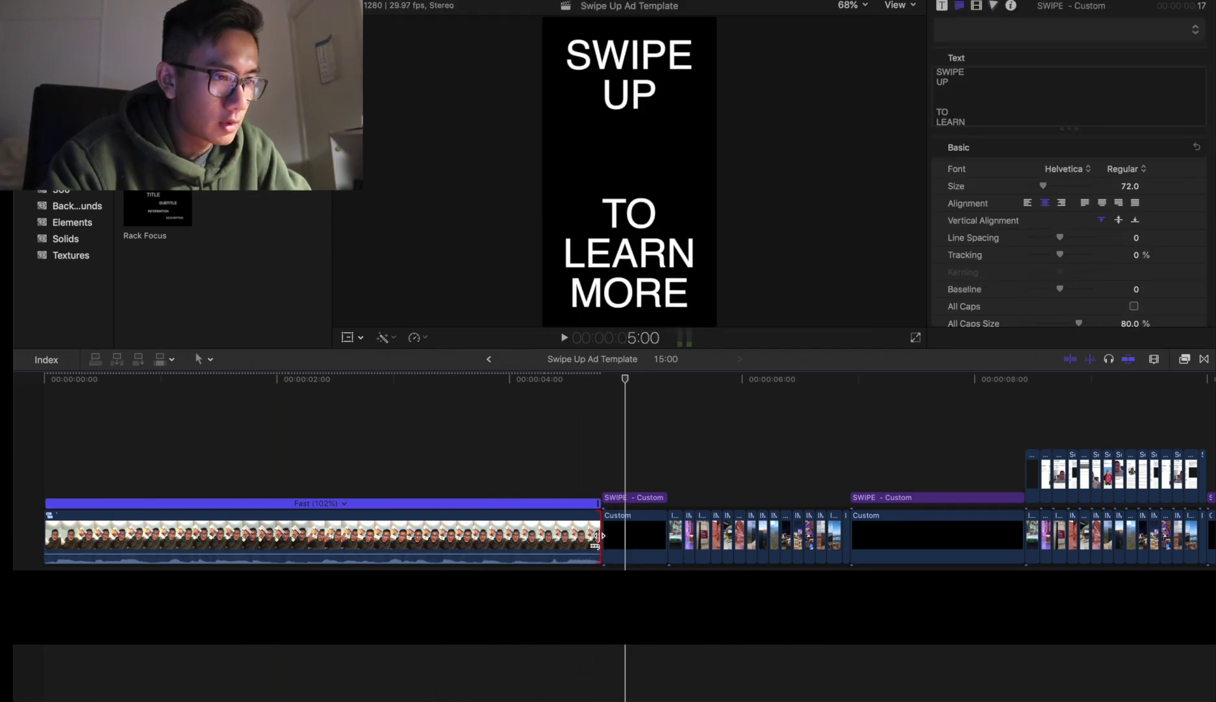
pyautogui.hscroll(3, 603, 679)
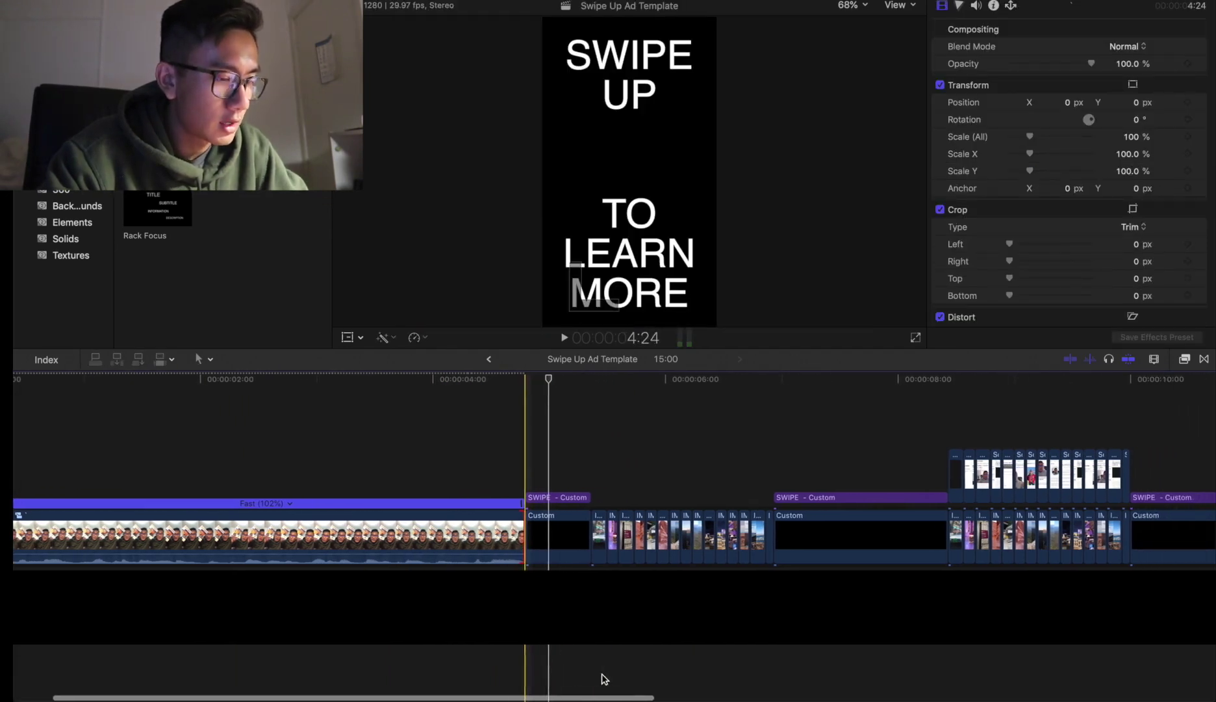
pyautogui.hotkey('shift', 'n')
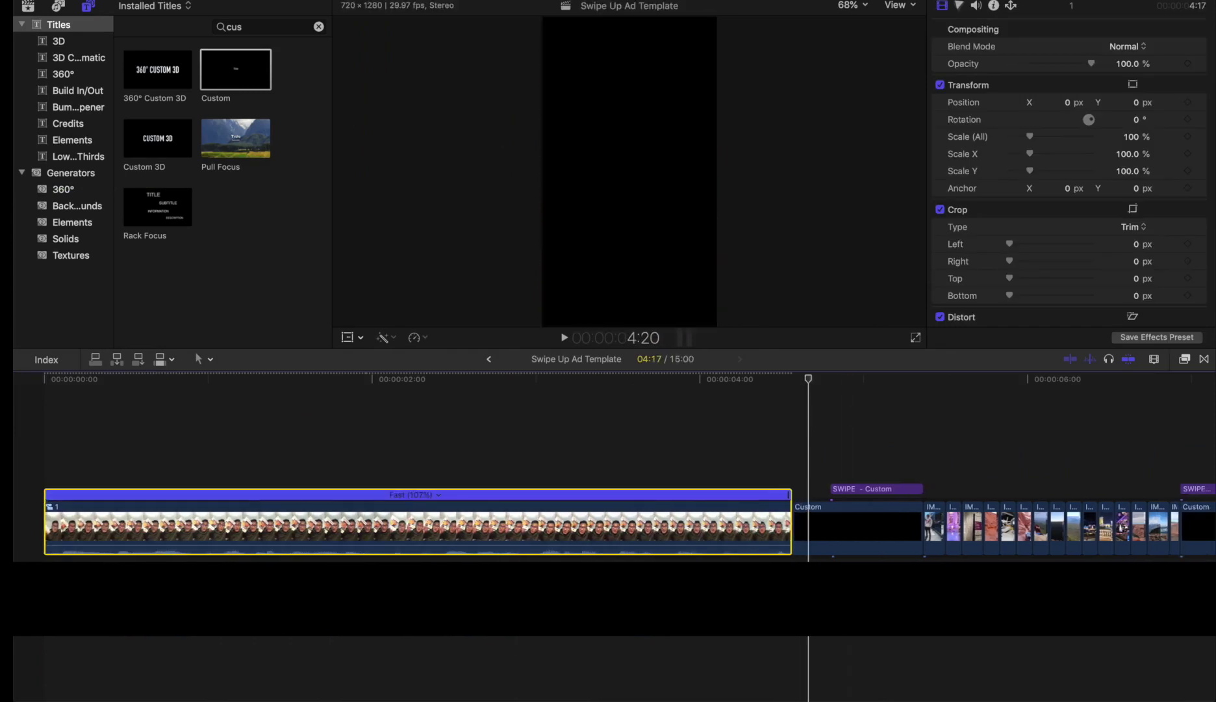
# Step: Play the ad from the beginning and export it as the master file "2. Naruto Ad.mp4"
pyautogui.press('Home')
pyautogui.press('space')
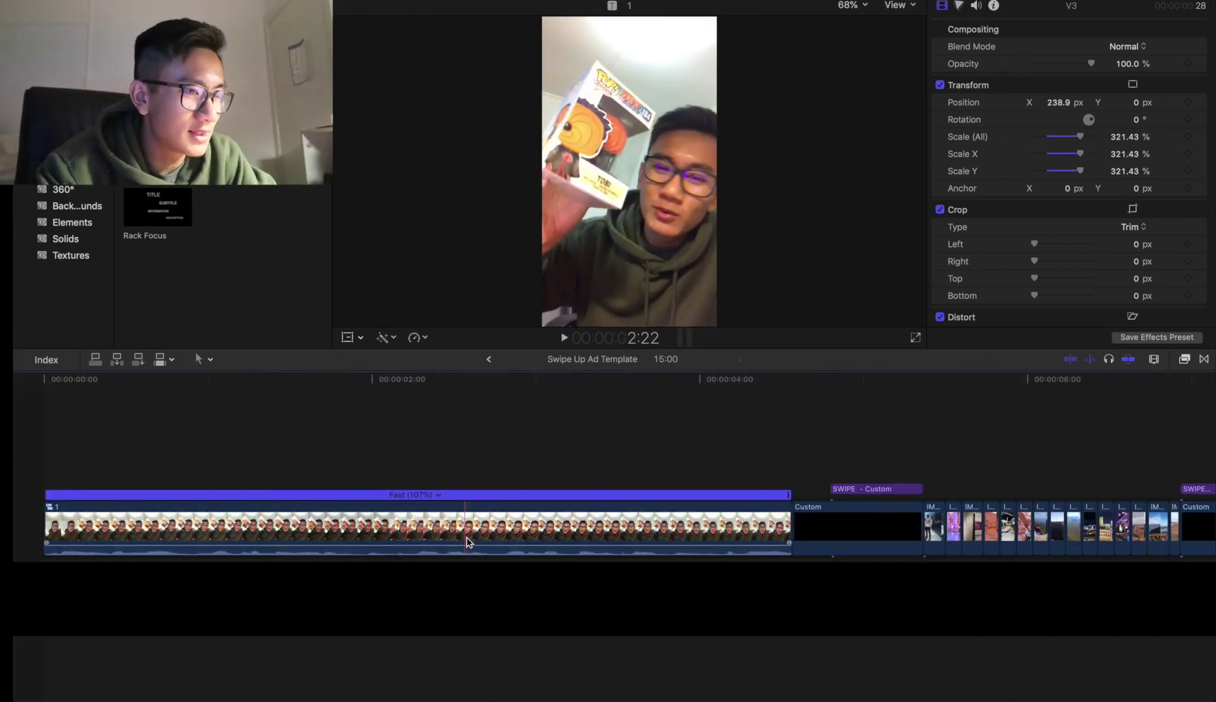
pyautogui.press('super+e')
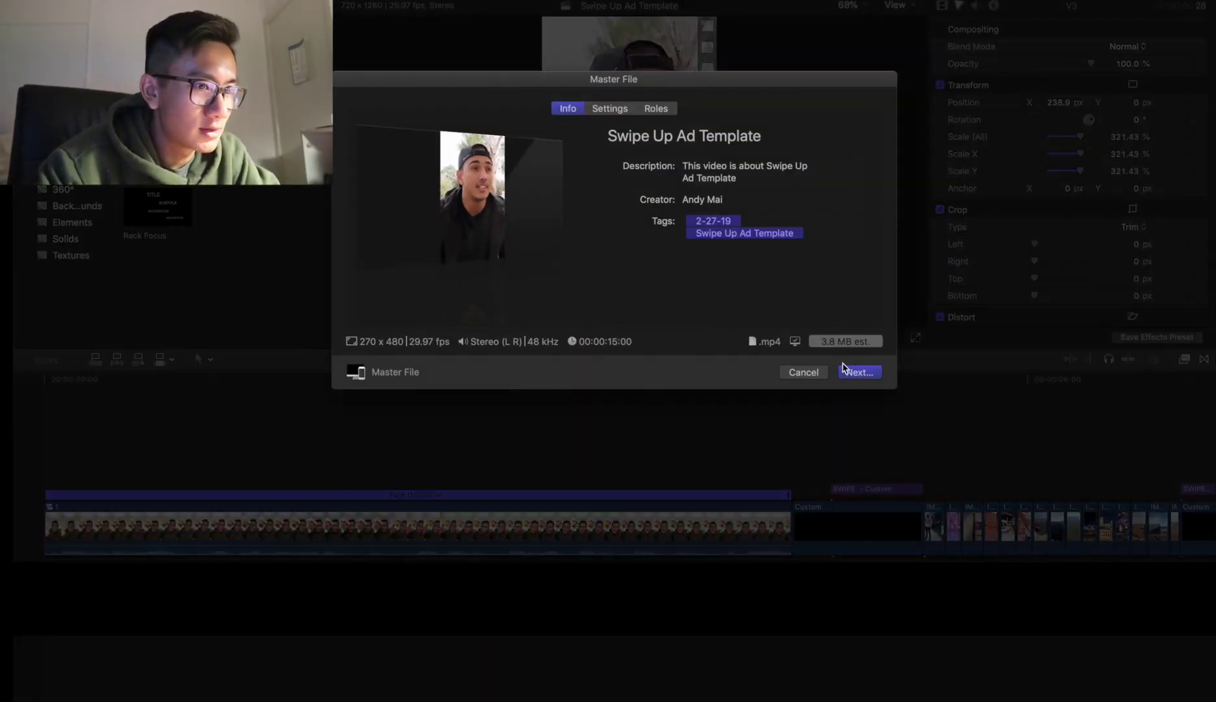
pyautogui.press('Escape')
# Step: Replace the opening compound clip with IMG_3525 and trim 18 frames off the start of the new clip
pyautogui.click(677, 540)
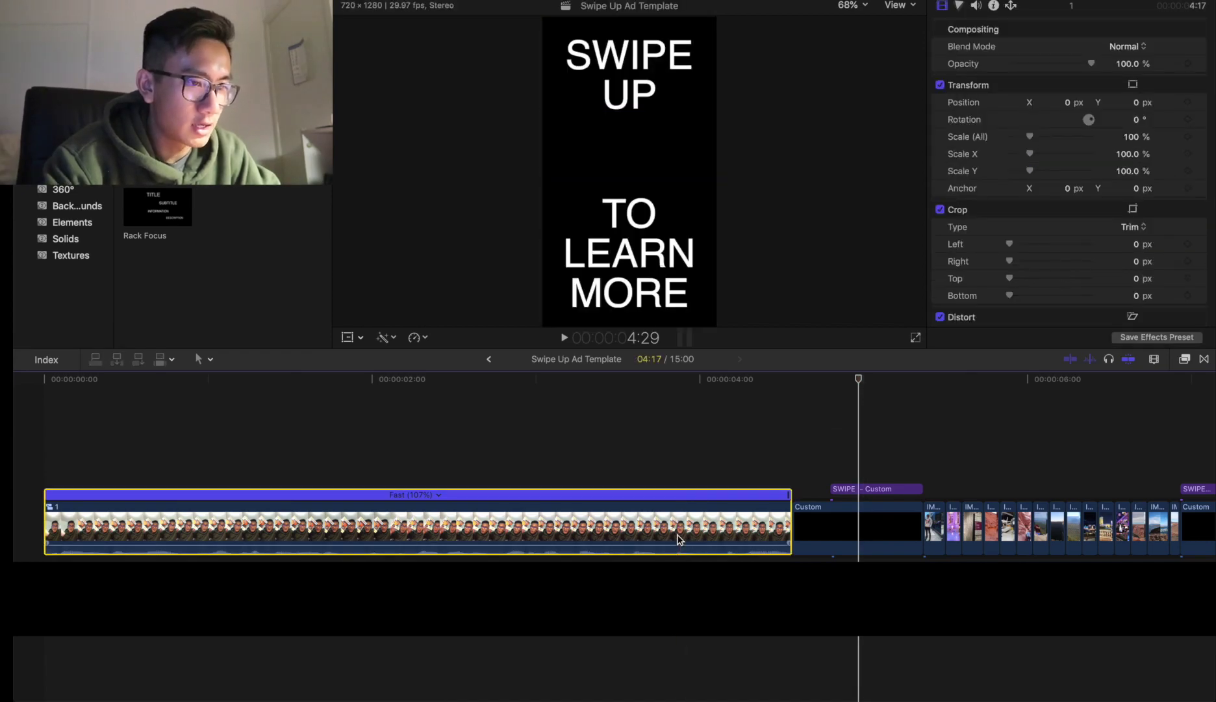
pyautogui.press('Delete')
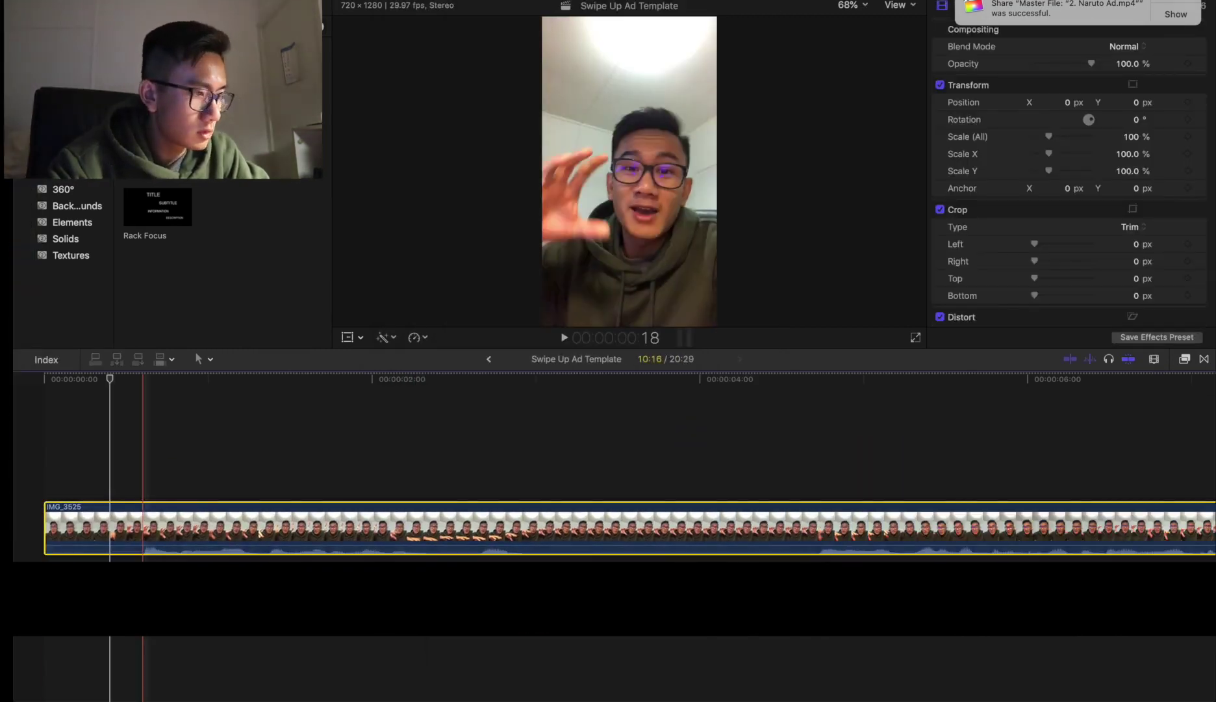
pyautogui.hotkey('alt', '[')
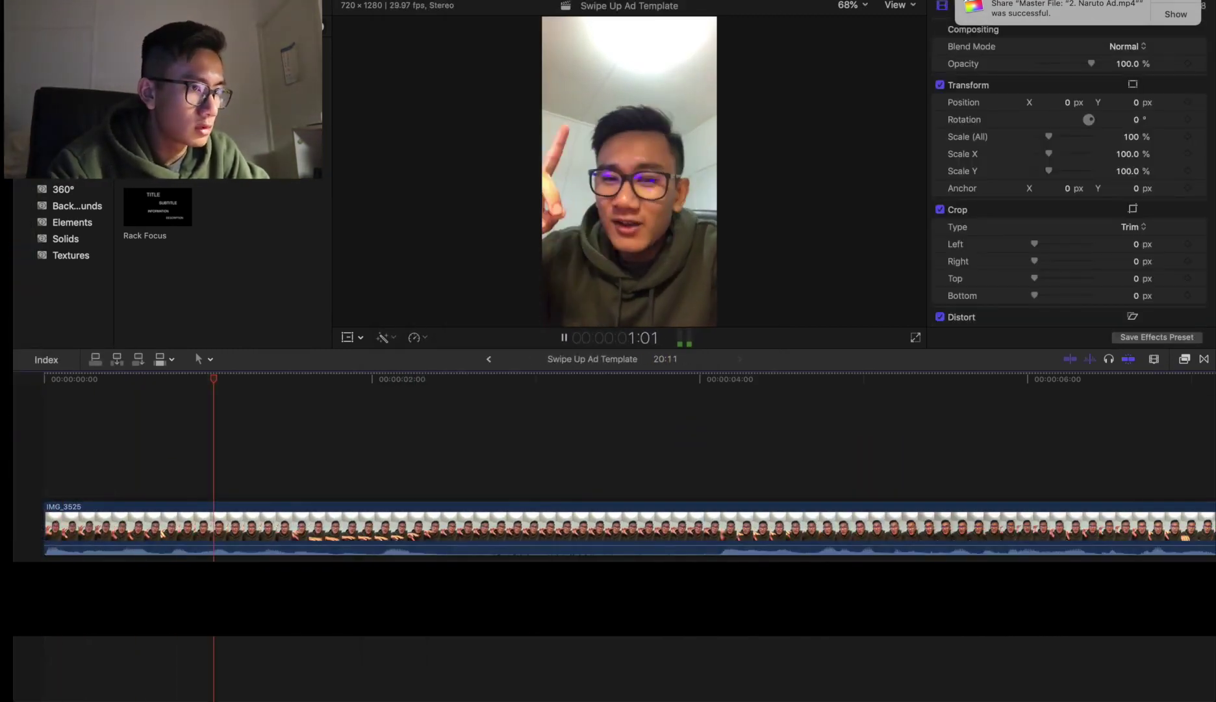
pyautogui.press('Left')
pyautogui.press('Left')
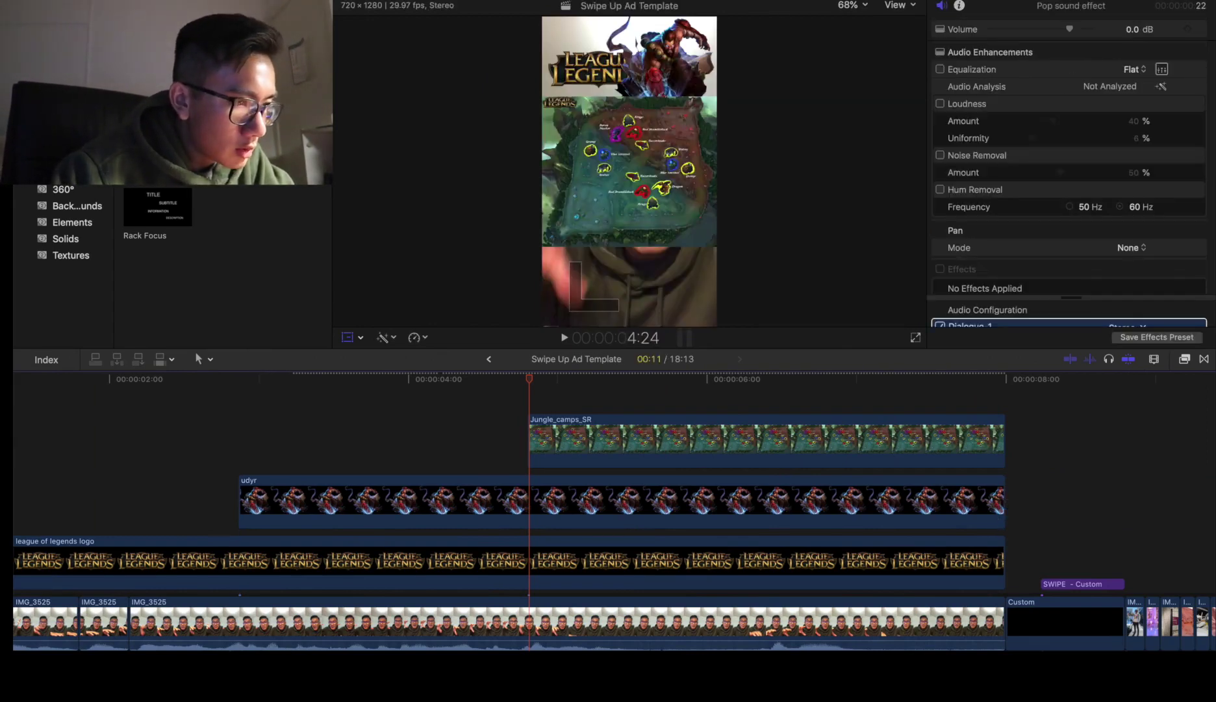
# Step: Position the pop sound effect where the Jungle_camps_SR image appears and play the ad from the start to check it
pyautogui.click(582, 657)
pyautogui.moveTo(555, 657); pyautogui.dragTo(578, 657)
pyautogui.hscroll(-5, 614, 511)
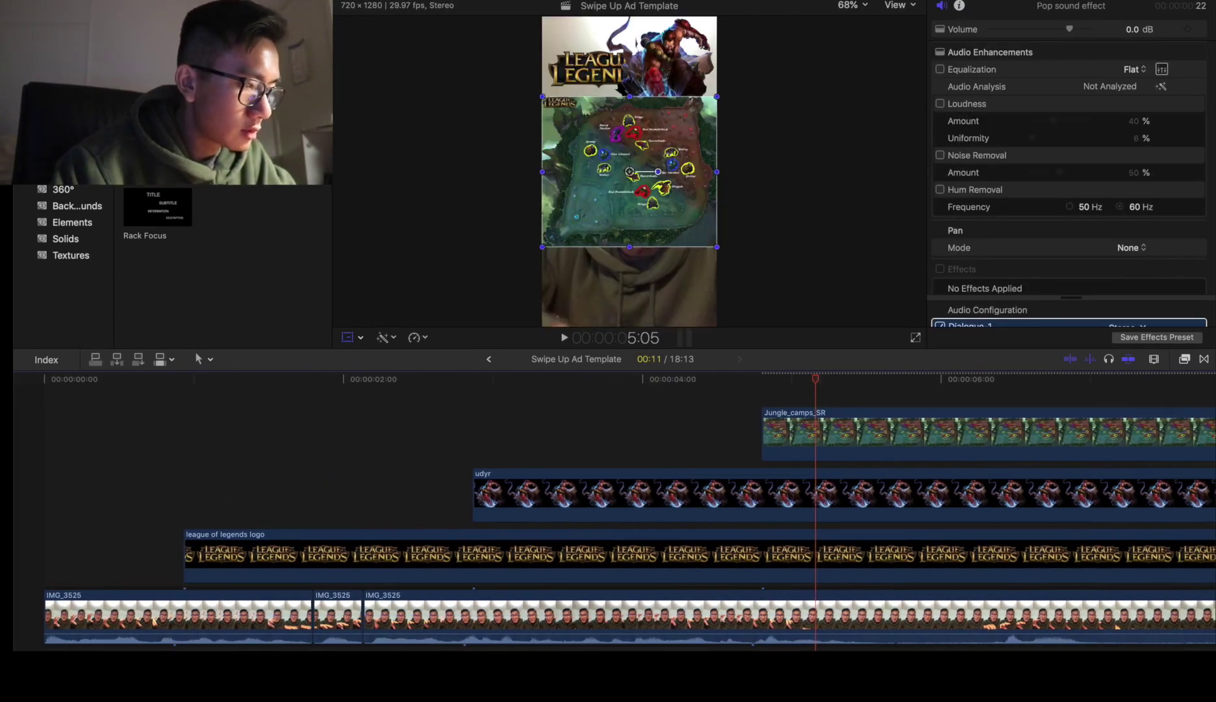
pyautogui.press('Home')
pyautogui.press('space')
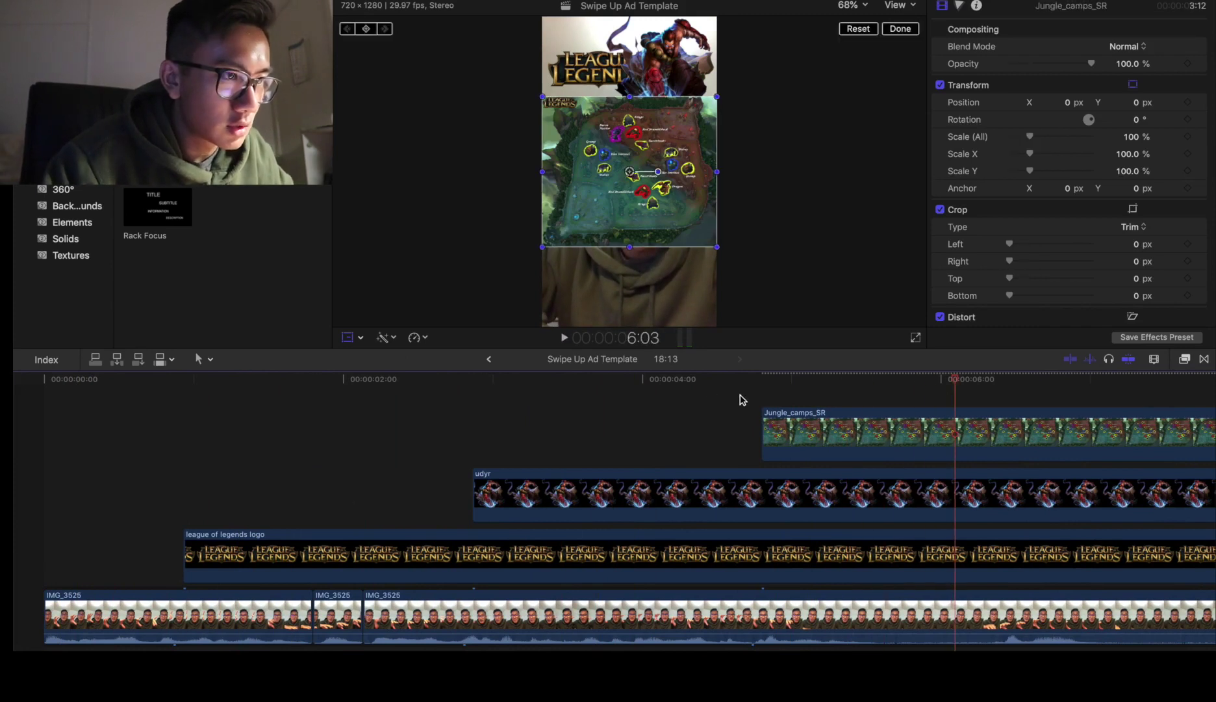
# Step: Shrink the Jungle_camps_SR image and move it up among the logo and udyr images in the upper part of the frame
pyautogui.click(773, 429)
pyautogui.moveTo(717, 95); pyautogui.dragTo(679, 126)
pyautogui.moveTo(666, 200); pyautogui.dragTo(669, 94)
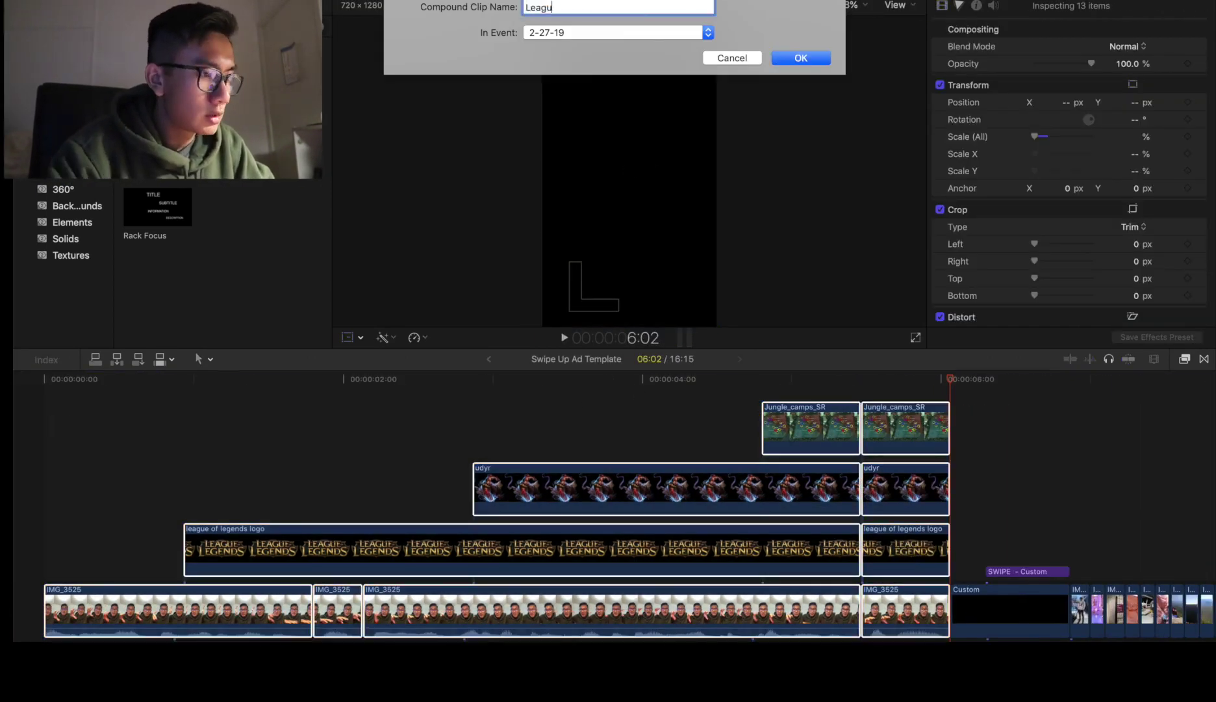
# Step: Combine the opening clips and images into a compound clip named League and speed it up to 132% so the project lasts 15:00
pyautogui.press('Return')
pyautogui.moveTo(943, 580); pyautogui.dragTo(726, 587)
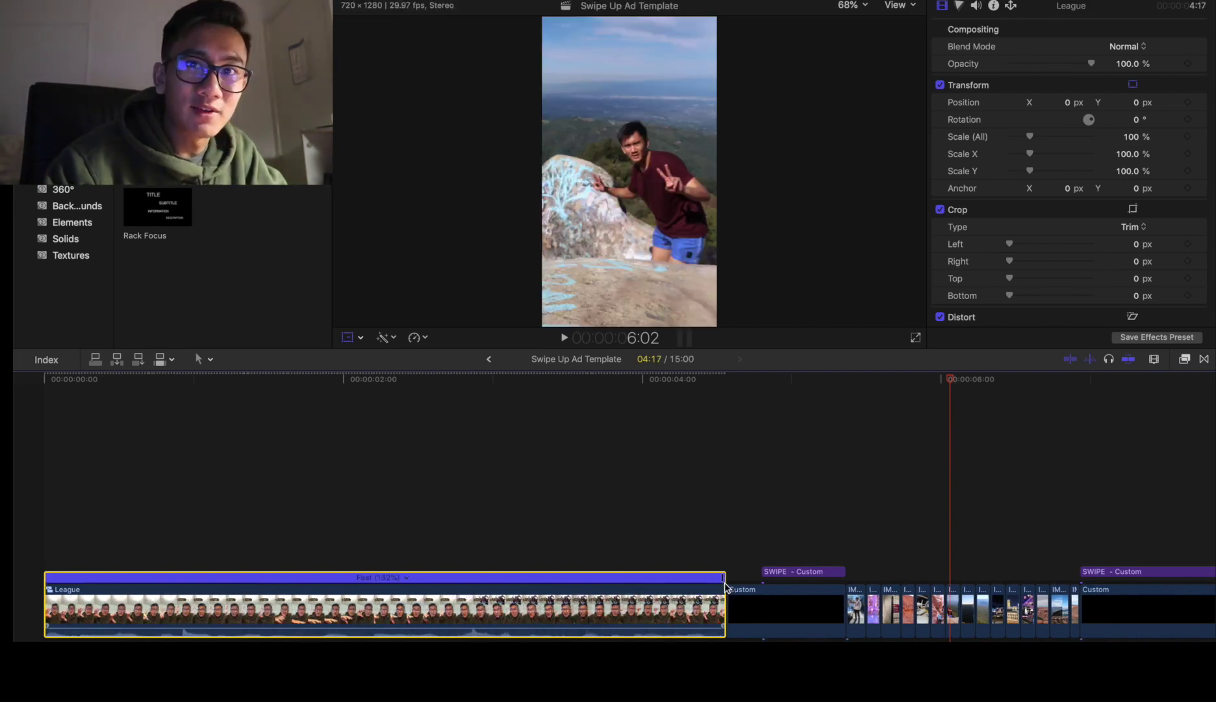
pyautogui.hotkey('shift', 't')
# Step: Play the ad from the beginning through the swipe-up sections and testimonial clips to check the timing
pyautogui.click(42, 557)
pyautogui.press('space')
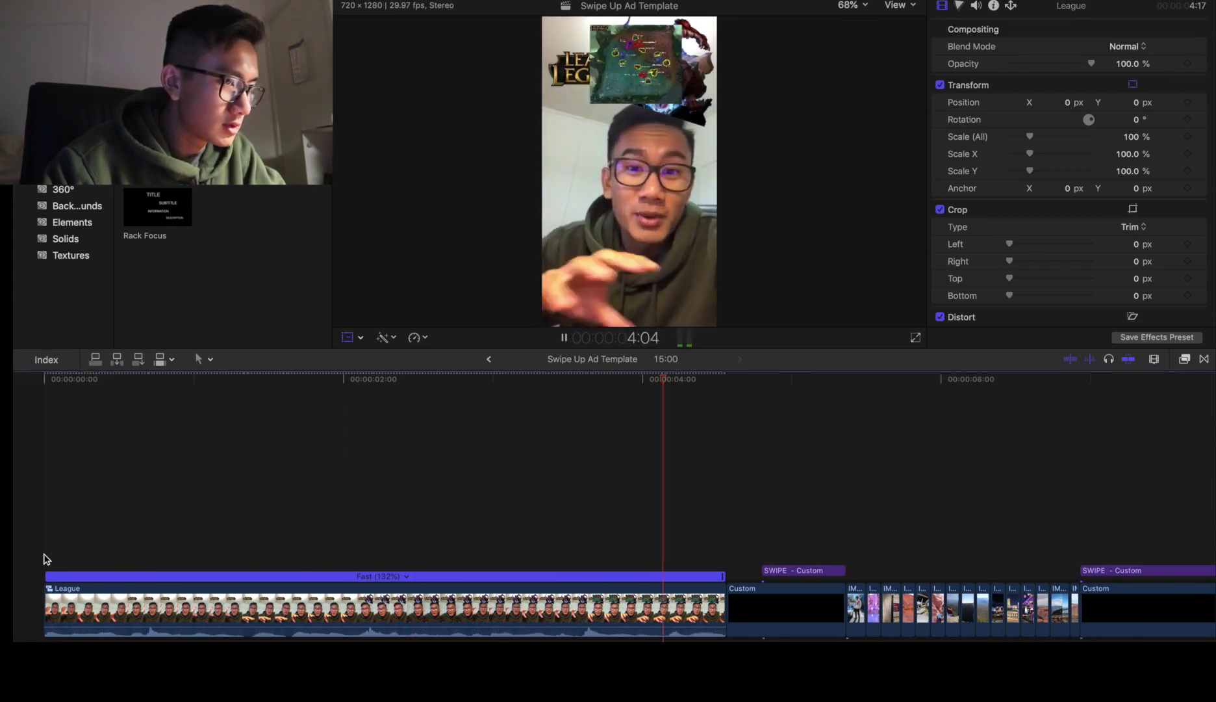
pyautogui.hscroll(3, 46, 559)
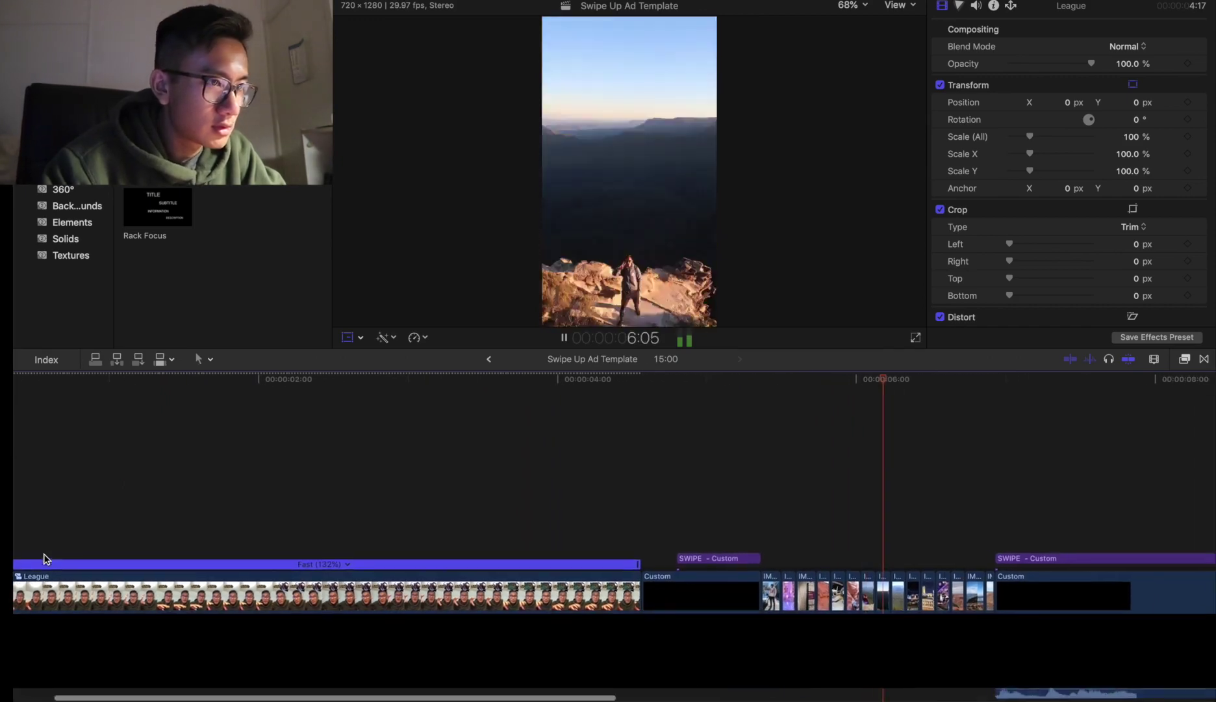
pyautogui.hscroll(2, 388, 544)
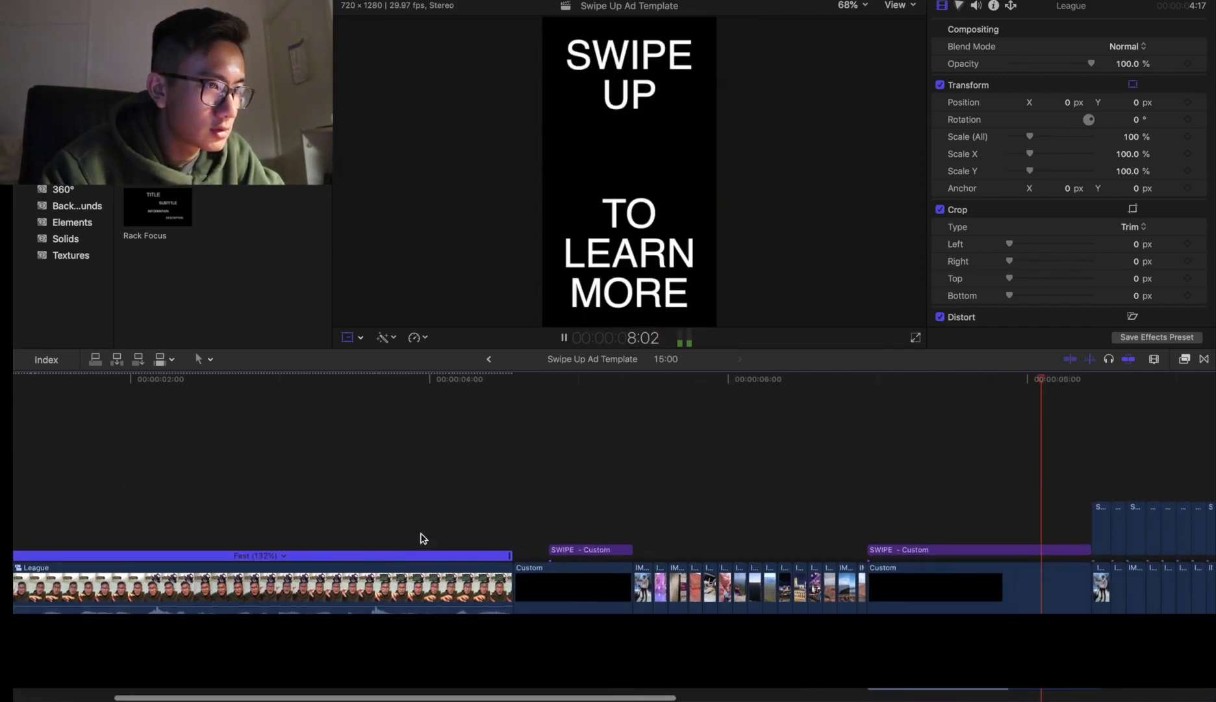
pyautogui.hscroll(3, 508, 532)
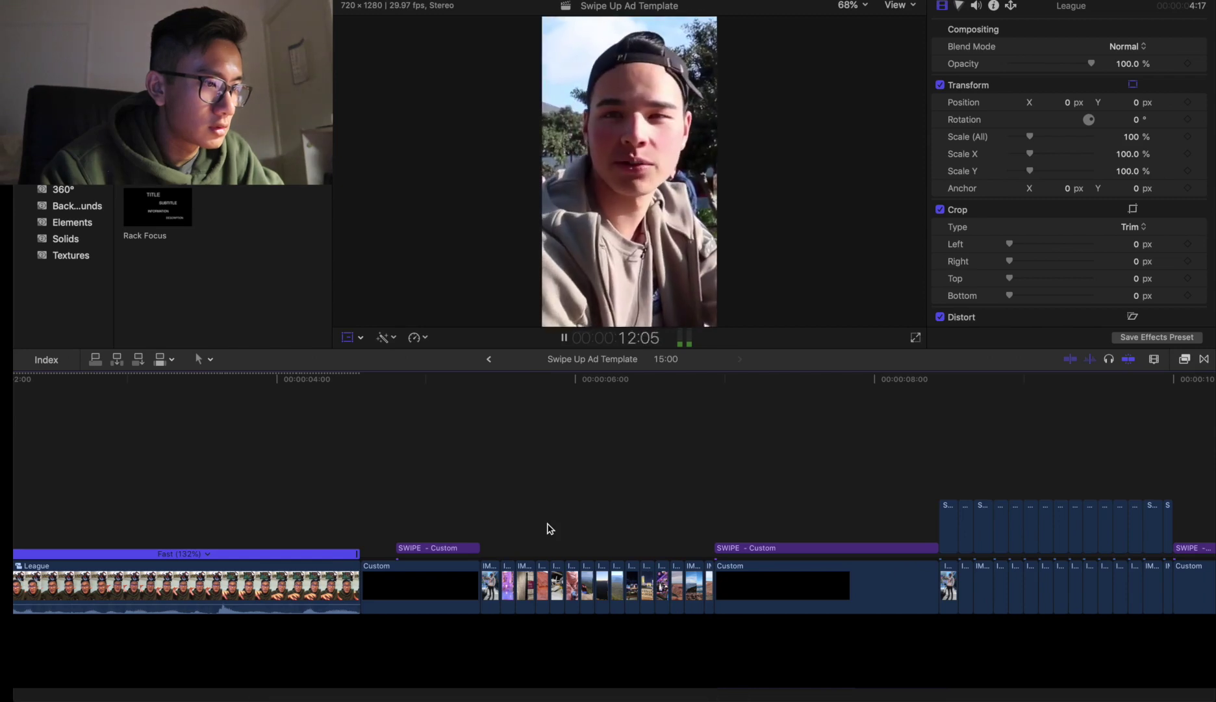
pyautogui.press('space')
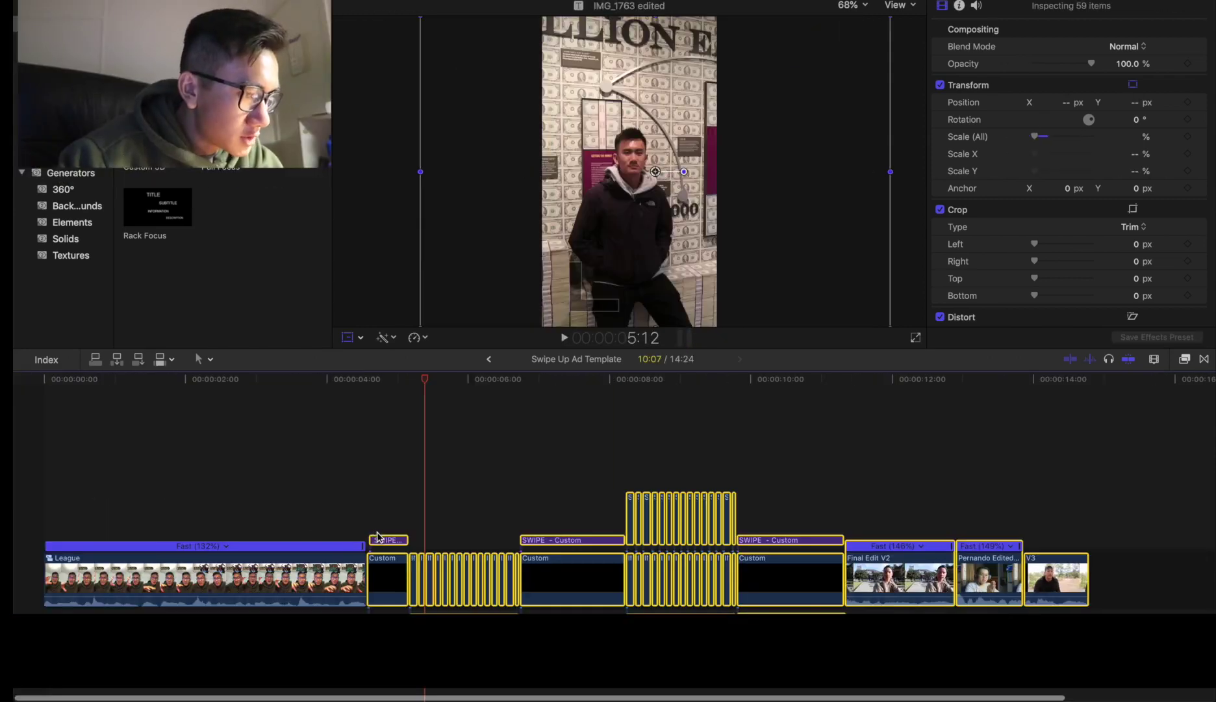
# Step: Check the shortened first Custom clip in playback and retime the League compound clip to 126% so the project lasts 15:00
pyautogui.click(369, 524)
pyautogui.press('space')
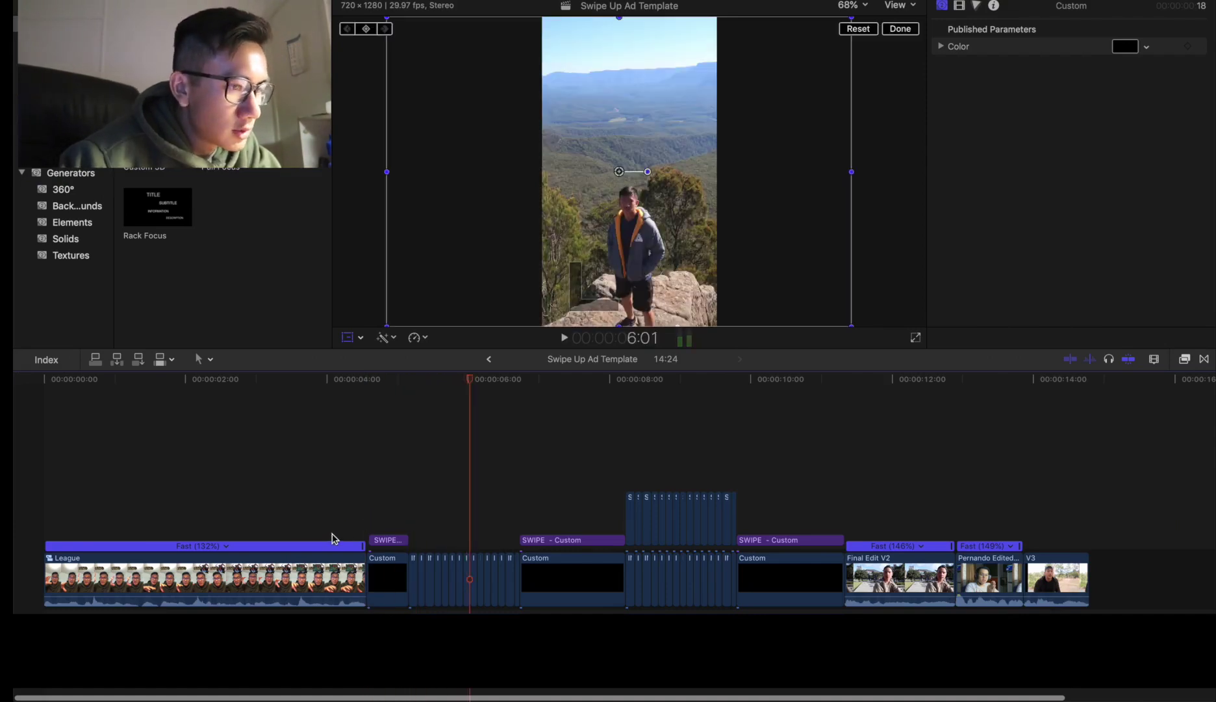
pyautogui.moveTo(363, 546)
pyautogui.mouseDown()
pyautogui.moveTo(399, 549)
pyautogui.moveTo(377, 552)
pyautogui.mouseUp()
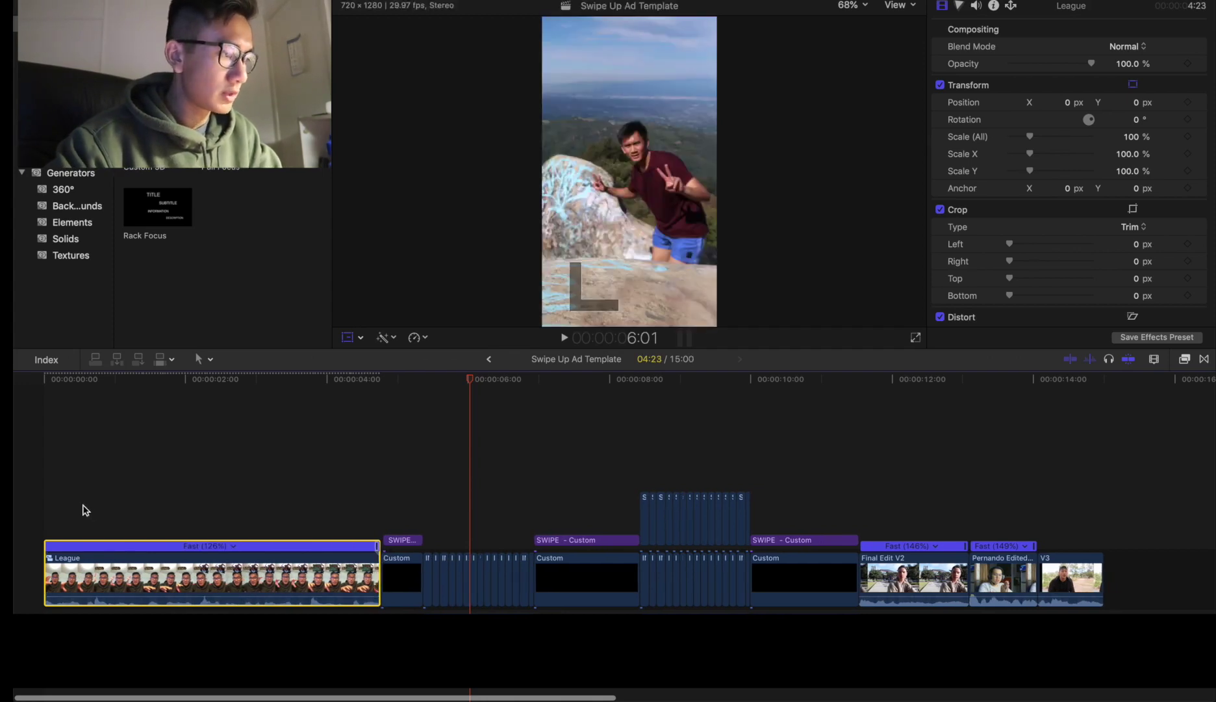
# Step: Play the League ad from the beginning and export it as an .mp4 master file
pyautogui.press('Home')
pyautogui.press('space')
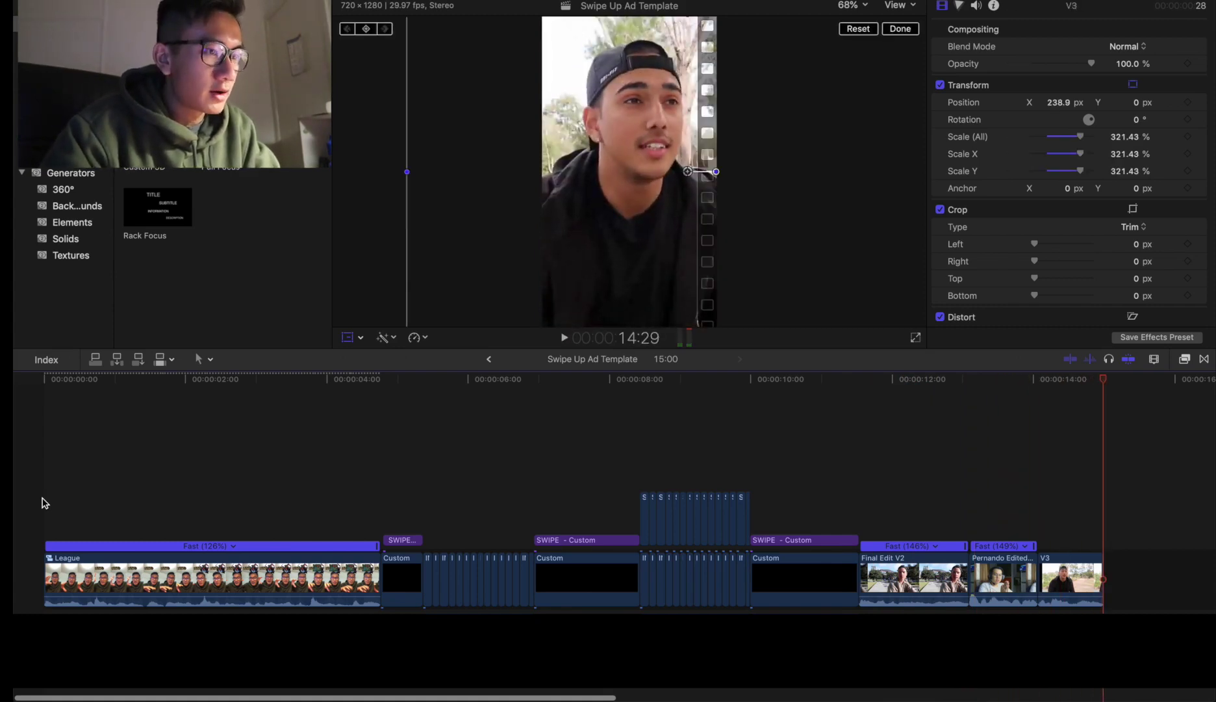
pyautogui.press('super+e')
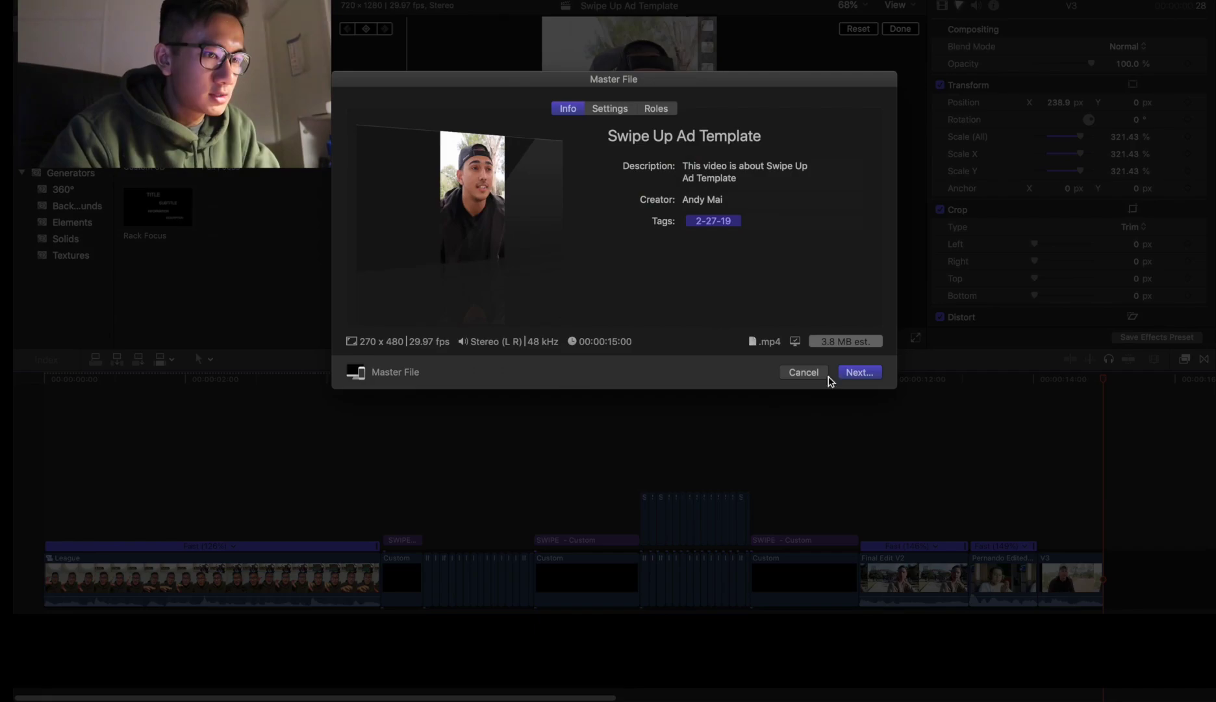
pyautogui.click(856, 372)
pyautogui.press('Return')
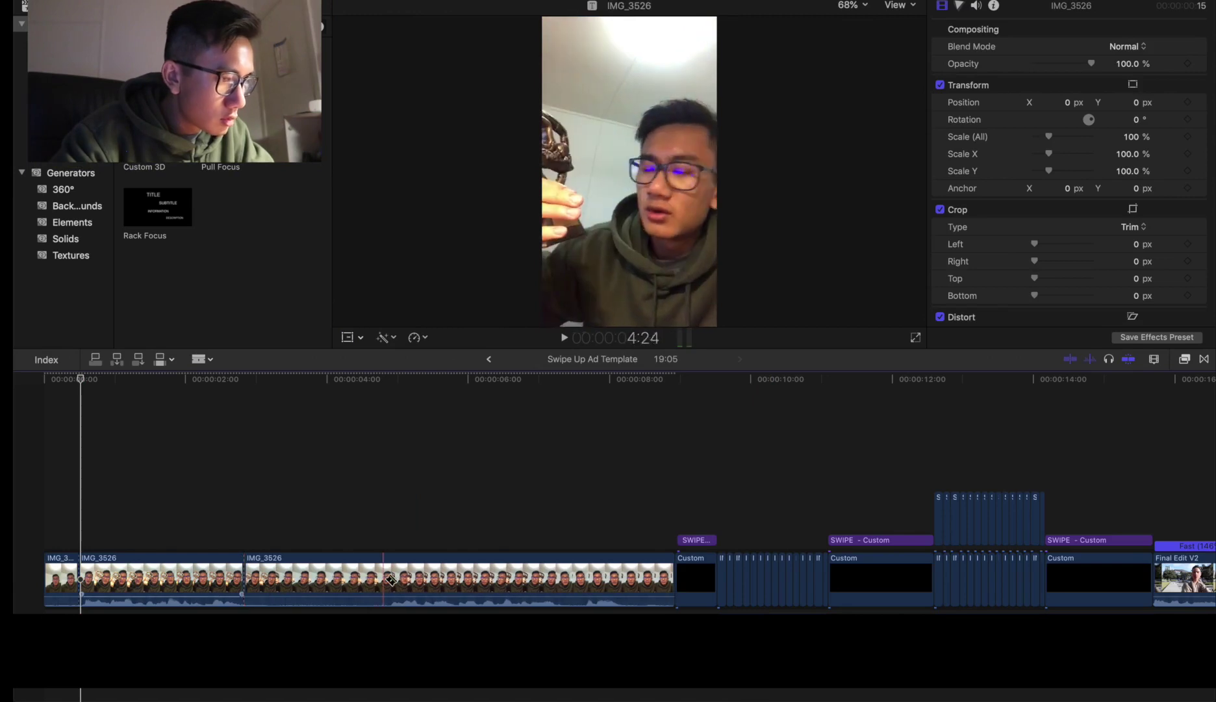
# Step: Split the IMG_3526 footage into sections, delete its opening piece, a middle section and the unwanted parts of its ending, and start playback
pyautogui.click(389, 579)
pyautogui.click(558, 578)
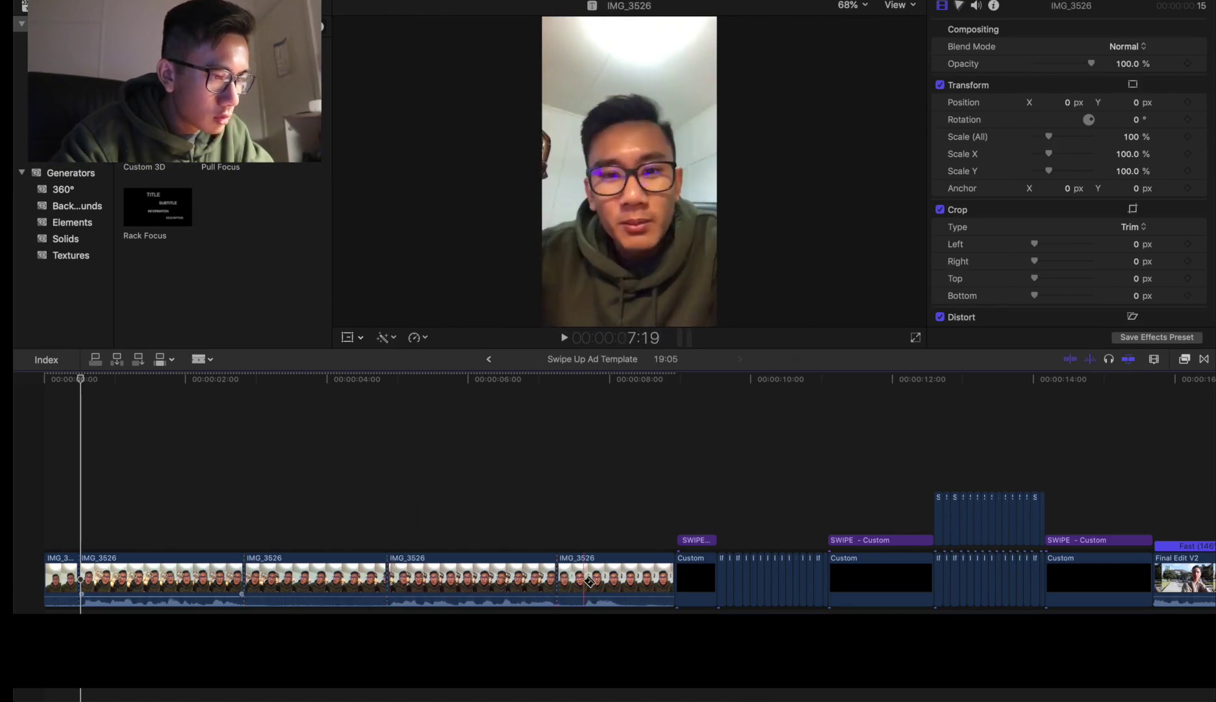
pyautogui.click(640, 582)
pyautogui.press('BackSpace')
pyautogui.click(569, 580)
pyautogui.press('BackSpace')
pyautogui.click(316, 580)
pyautogui.press('BackSpace')
pyautogui.click(65, 588)
pyautogui.press('BackSpace')
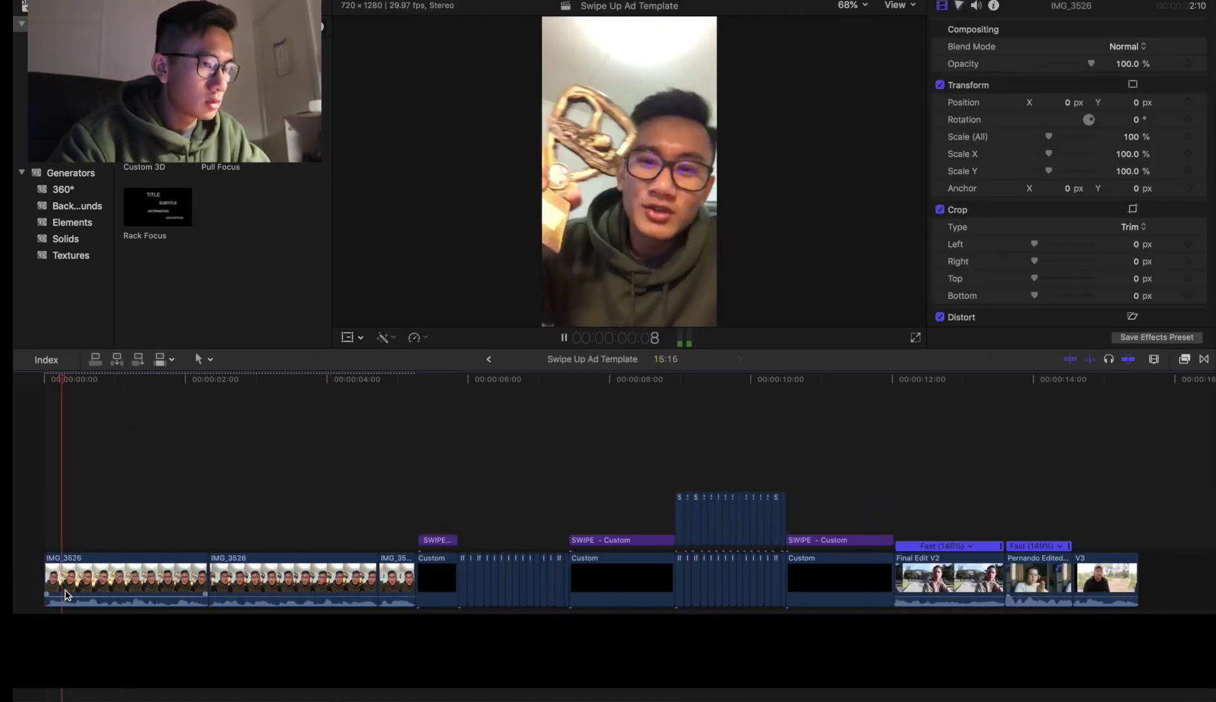
pyautogui.press('space')
# Step: Combine the remaining IMG_3526 pieces into a compound clip named swimming and speed it up to 110% so the project lasts 15:00
pyautogui.moveTo(401, 520); pyautogui.dragTo(171, 585)
pyautogui.hotkey('alt', 'g')
pyautogui.press('Return')
pyautogui.press('super+r')
pyautogui.moveTo(414, 545); pyautogui.dragTo(379, 547)
# Step: Play the swimming version of the ad from the beginning to check it
pyautogui.click(49, 520)
pyautogui.press('space')
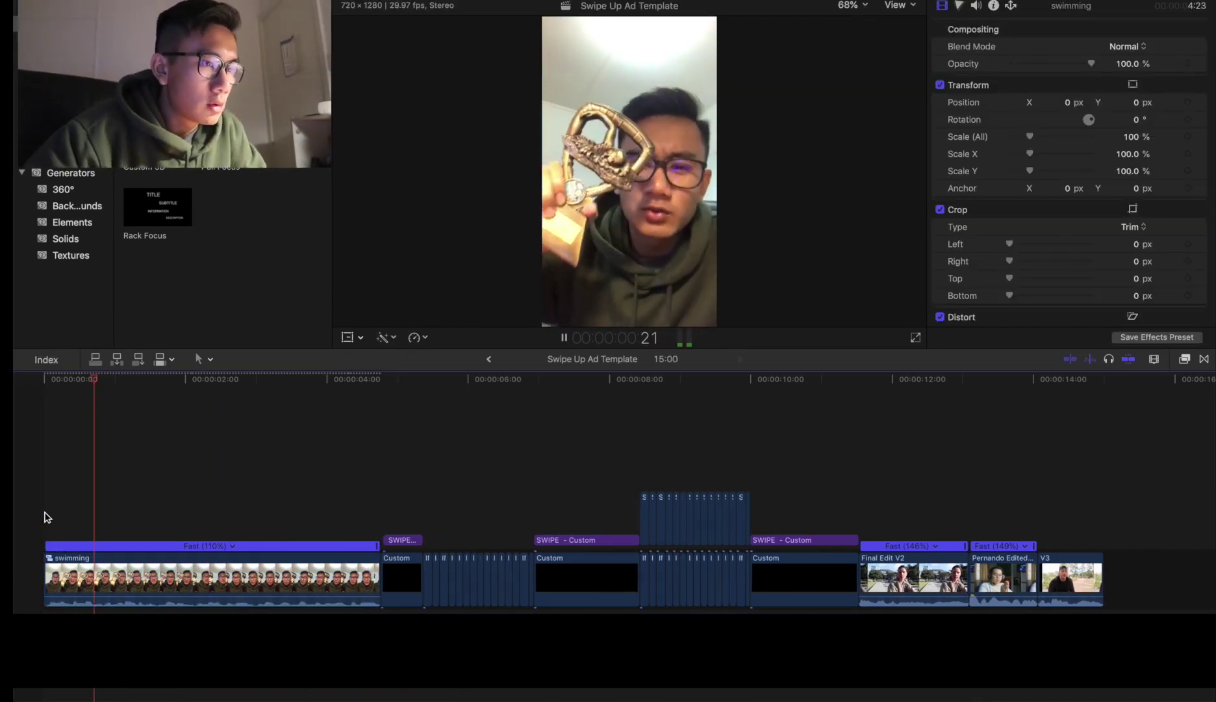